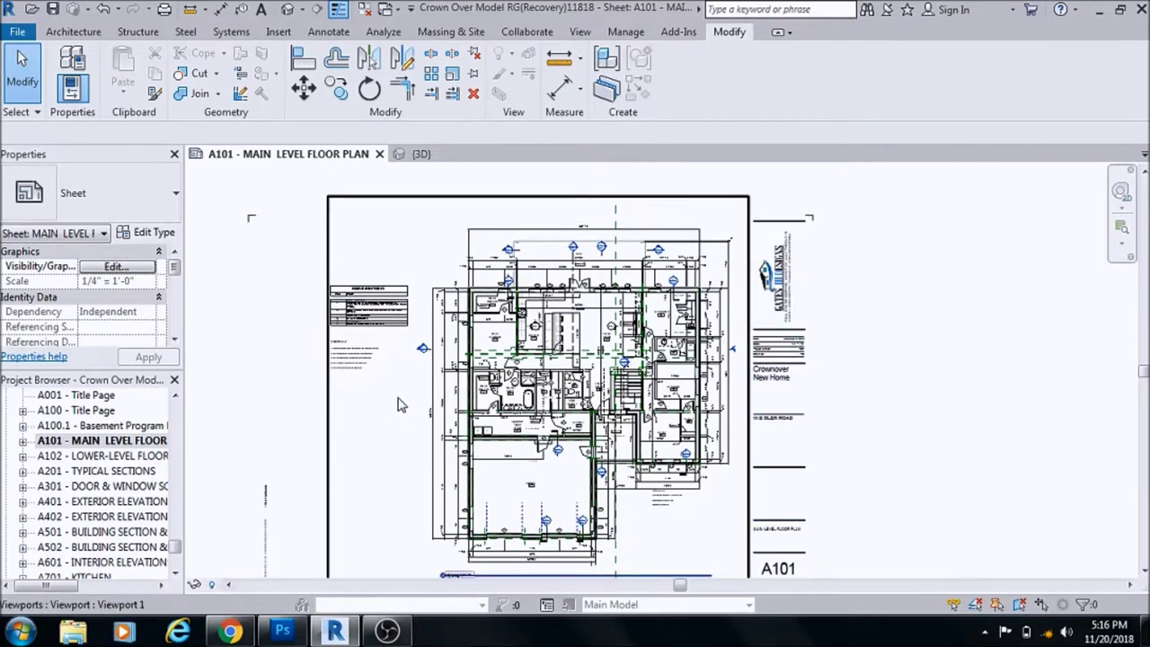
Open the A601 - Interior Elevations sheet from the Project Browser in its own tab.
scroll(392, 390, up, 5)
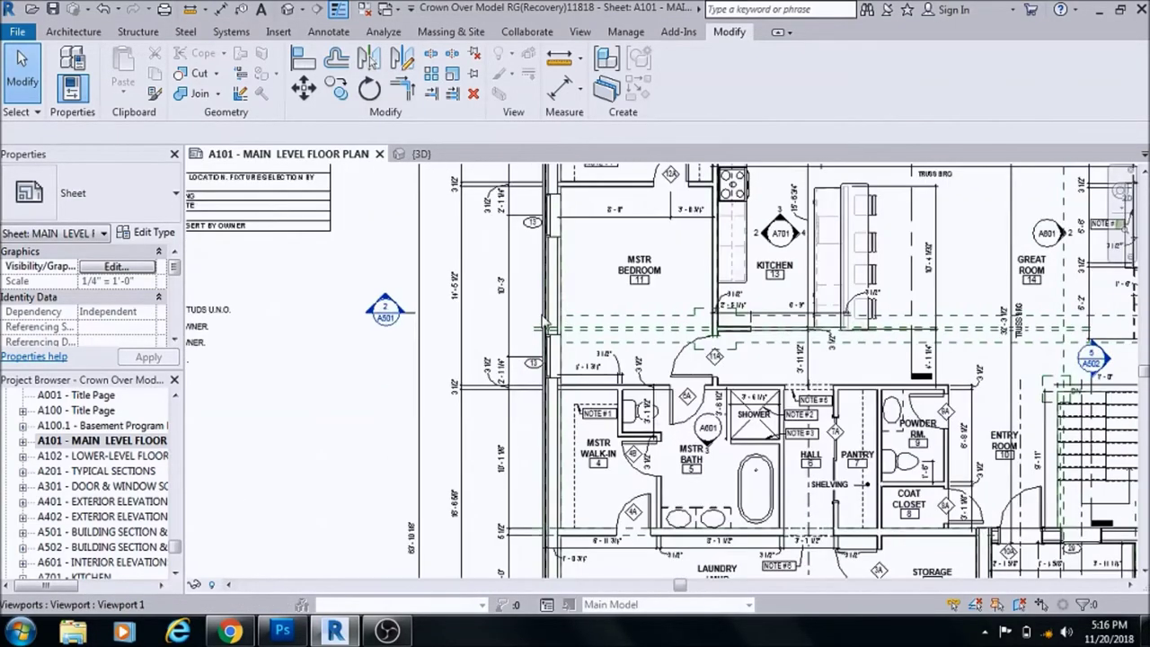
scroll(456, 339, down, 3)
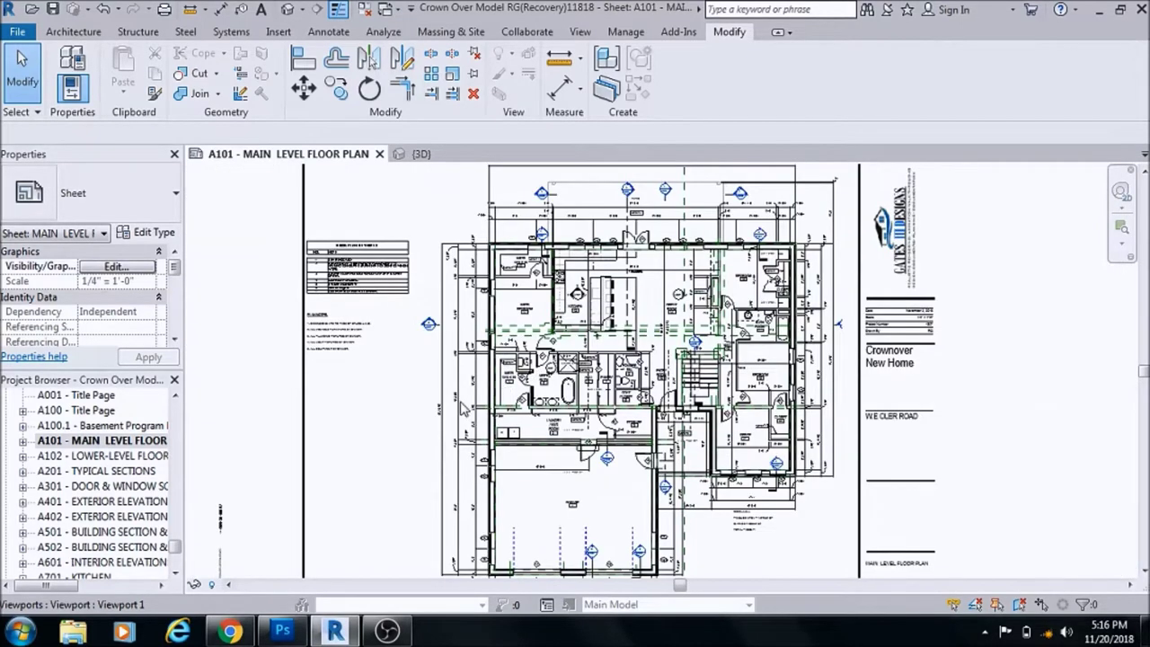
scroll(463, 408, down, 2)
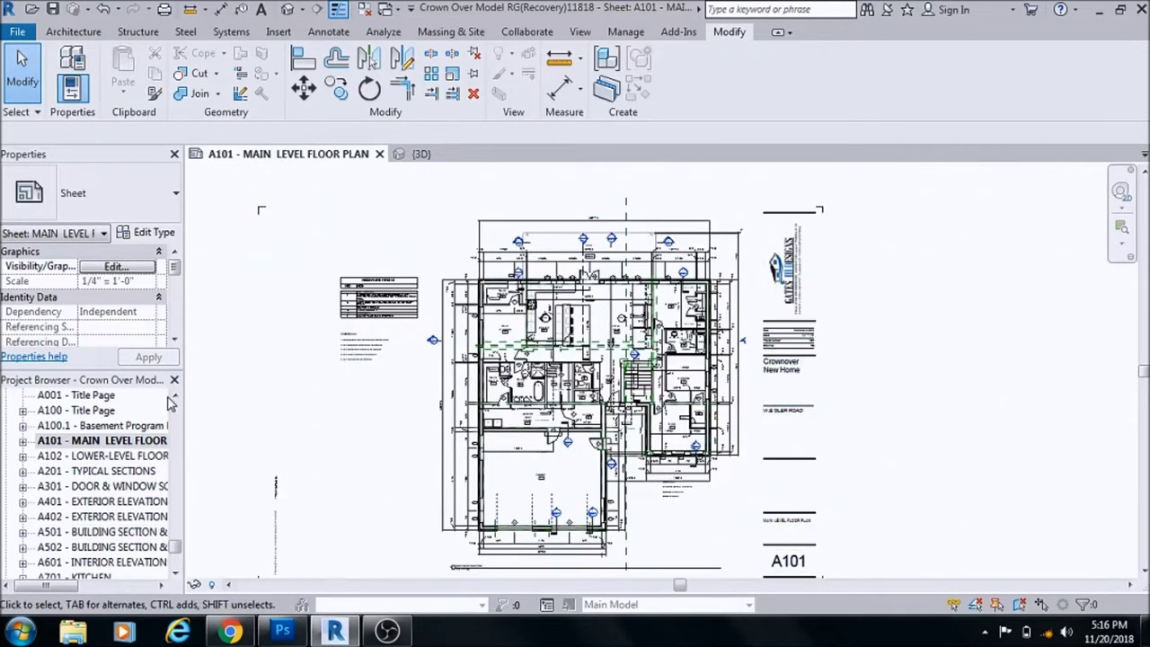
drag(176, 548, 174, 499)
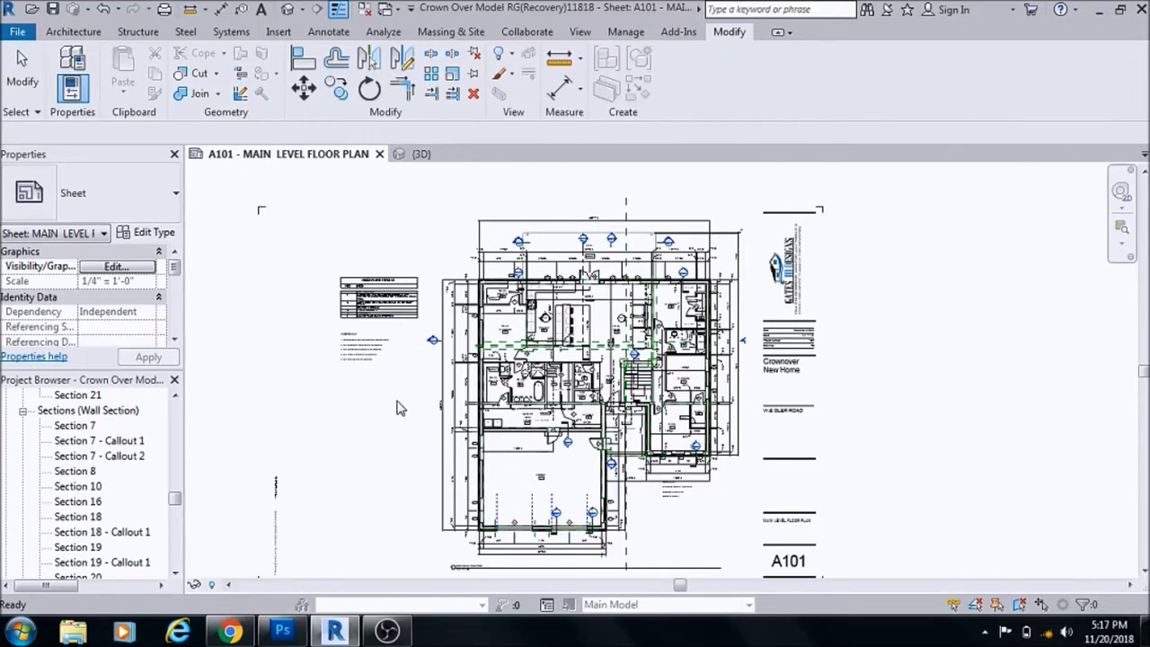
scroll(480, 283, up, 2)
scroll(427, 283, up, 4)
scroll(427, 283, down, 6)
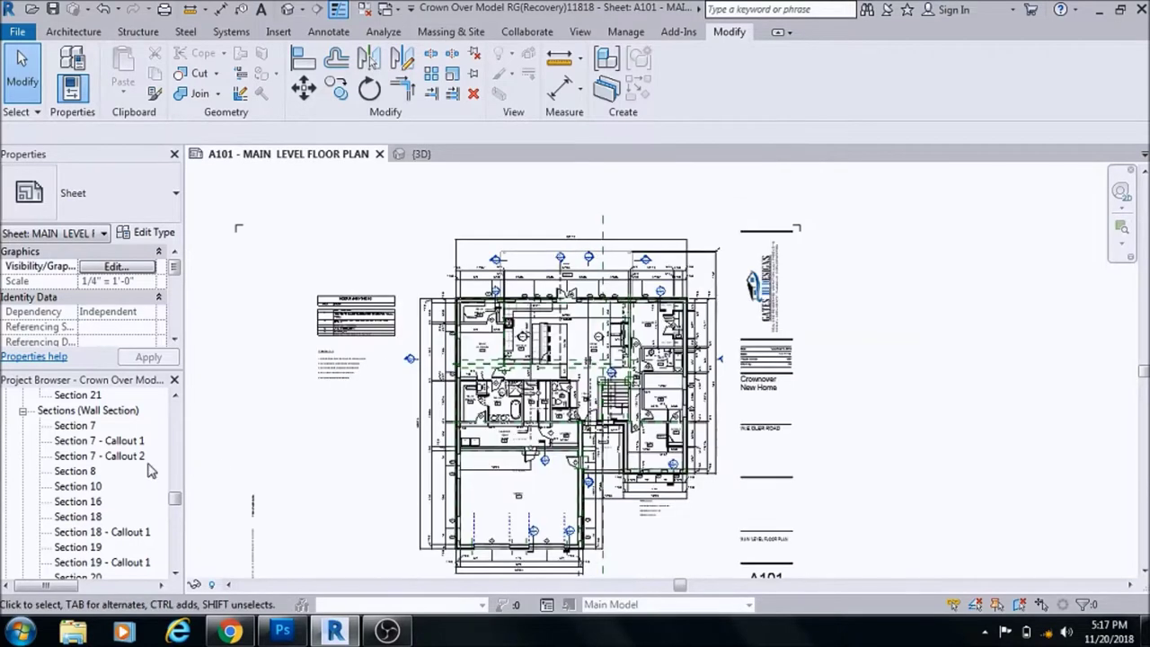
drag(175, 496, 176, 553)
click(111, 470)
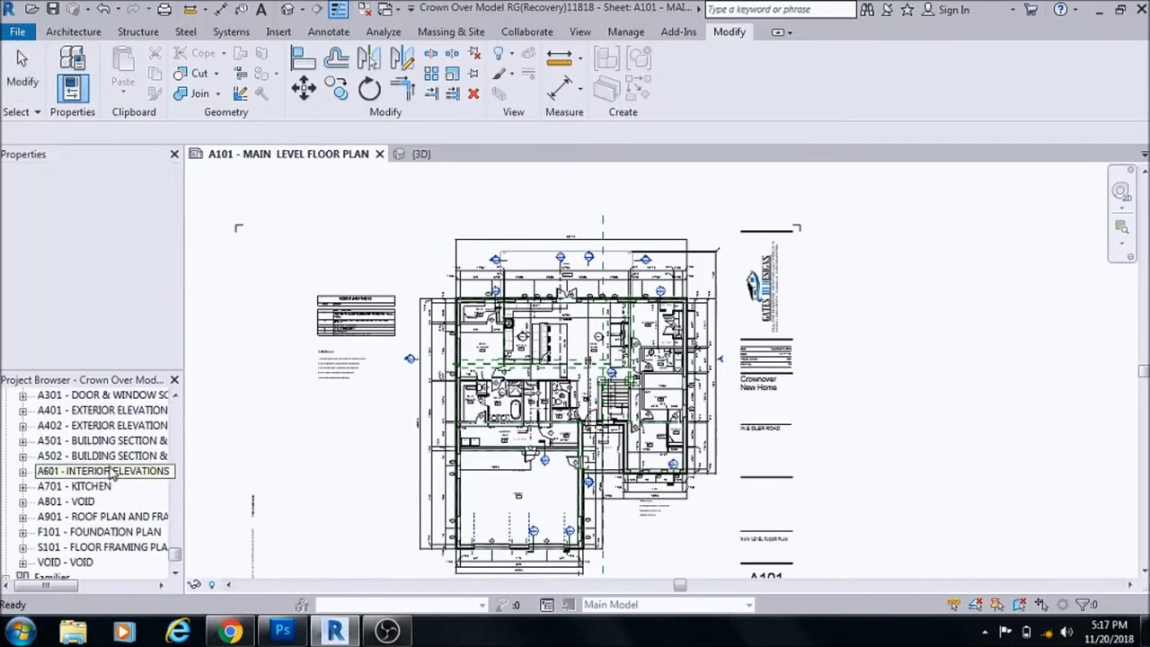
double_click(114, 474)
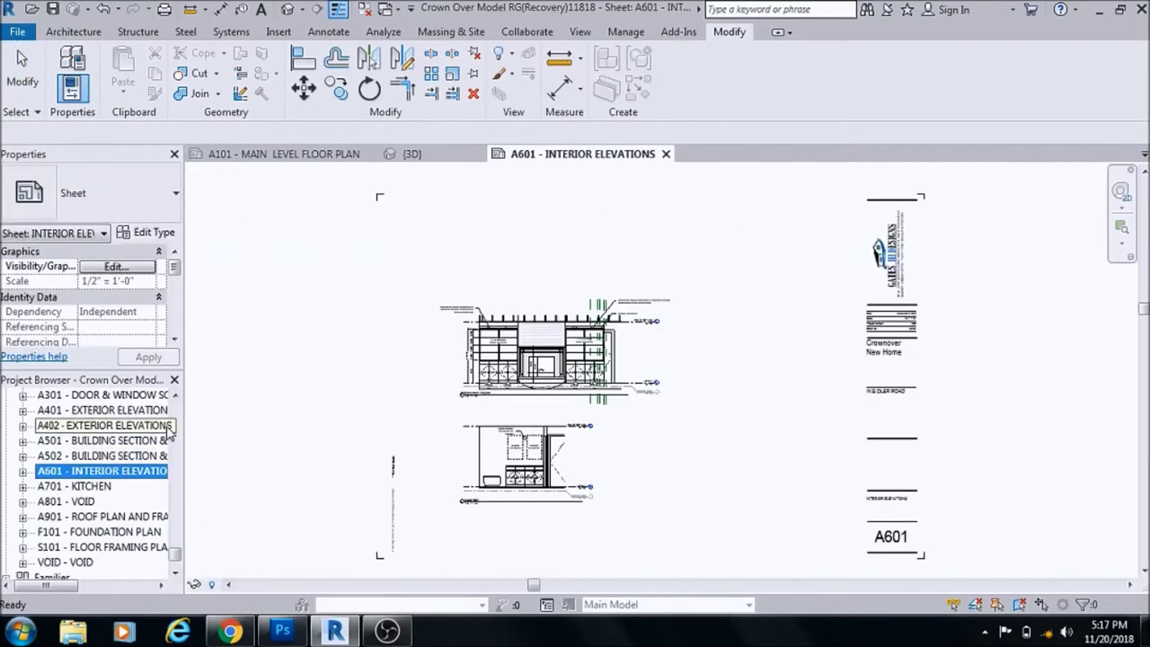
Return to the A101 - Main Level Floor Plan sheet and select its floor plan viewport.
scroll(161, 436, up, 2)
scroll(162, 433, up, 3)
scroll(99, 445, down, 1)
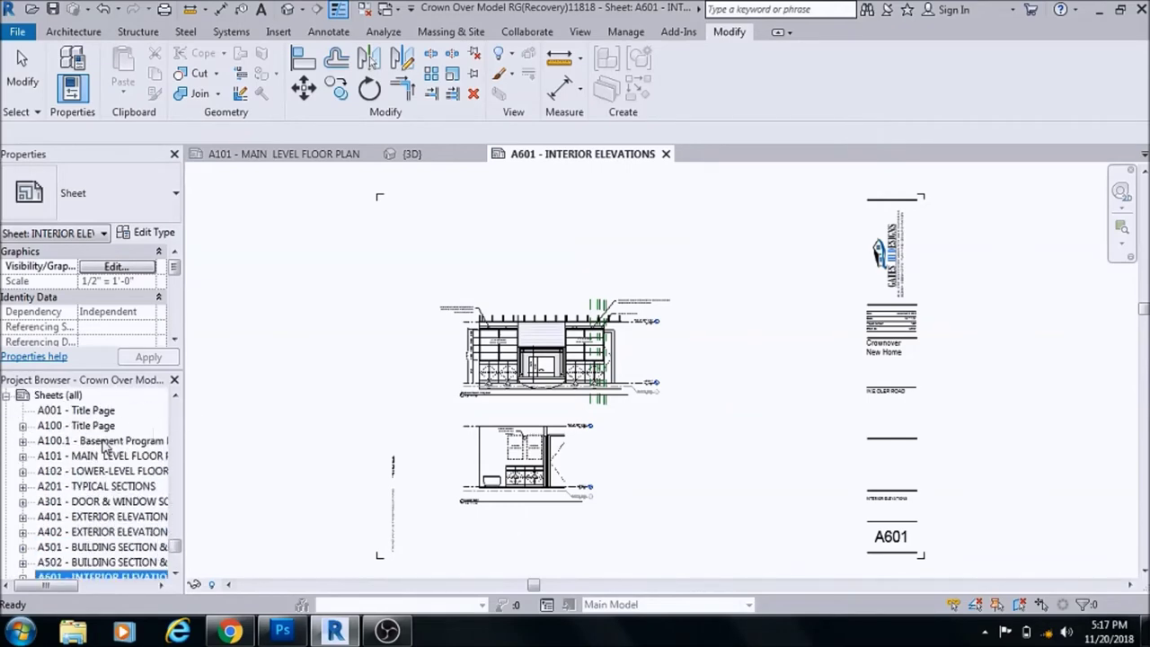
double_click(88, 462)
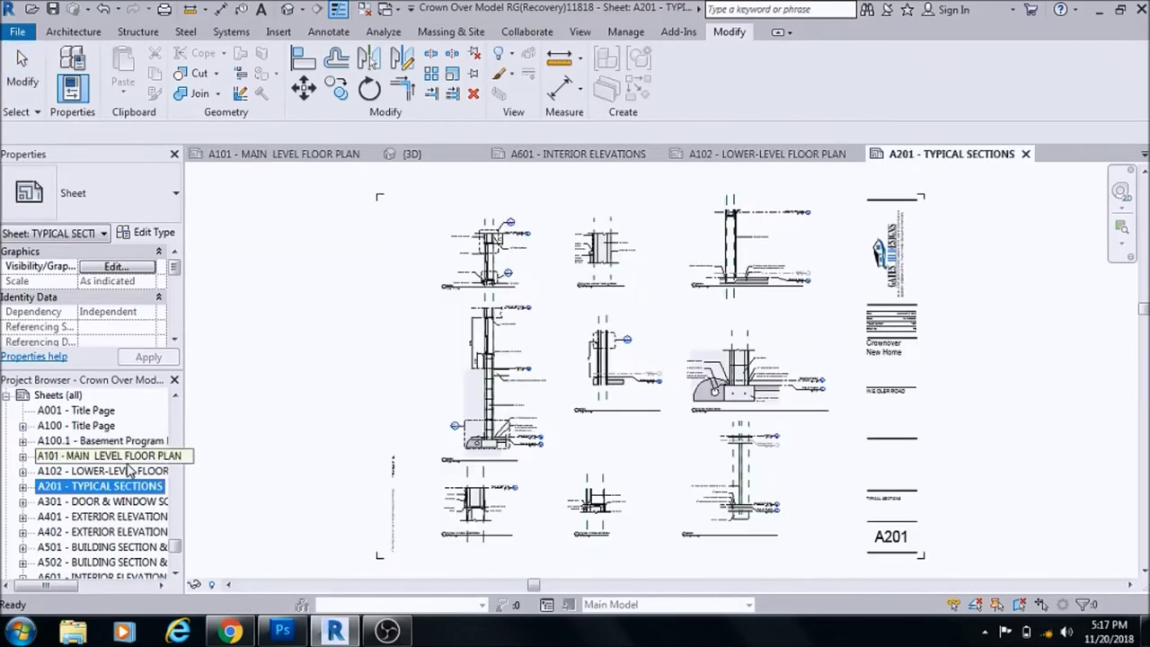
double_click(126, 463)
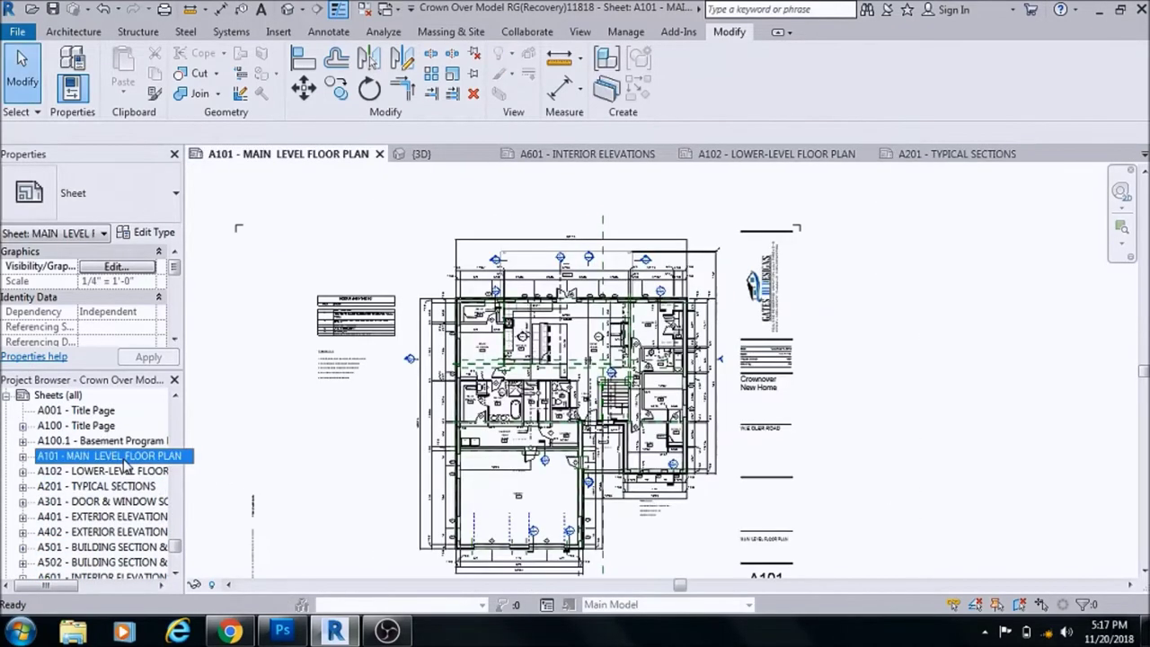
scroll(478, 328, up, 2)
scroll(463, 292, up, 1)
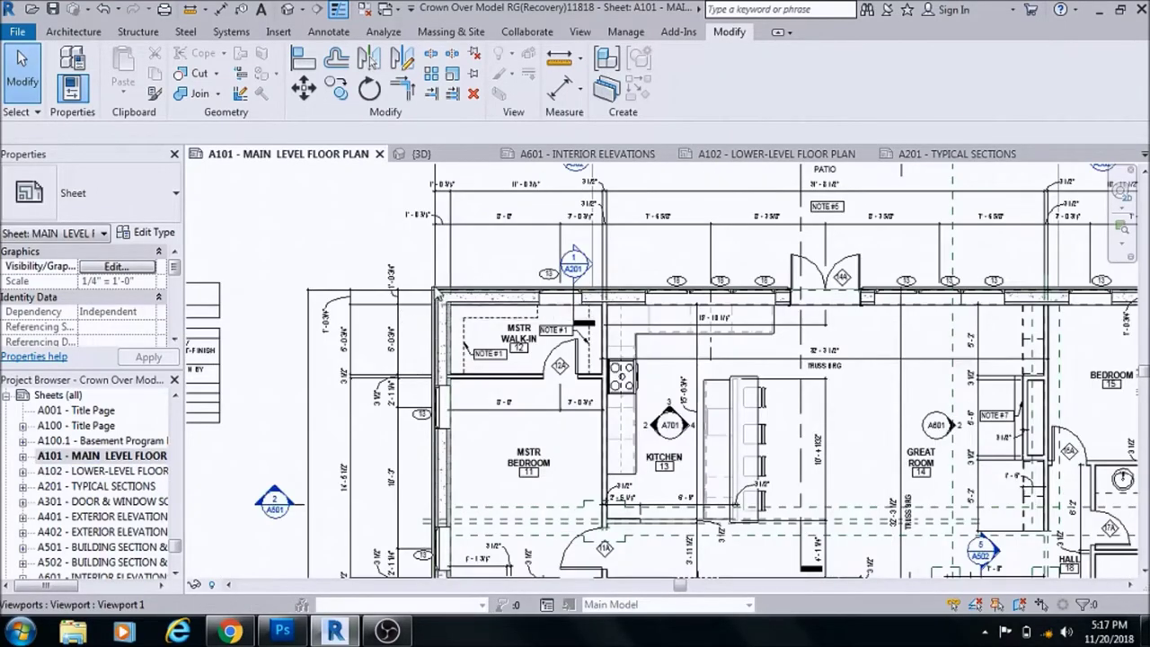
scroll(449, 296, down, 2)
scroll(452, 301, down, 1)
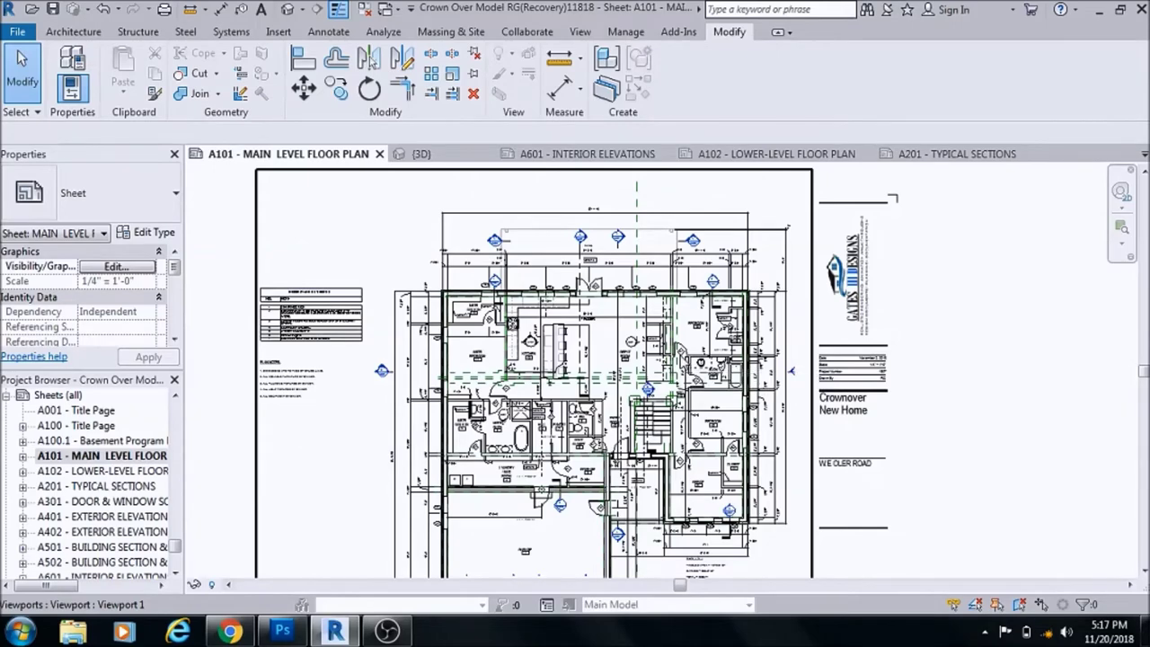
scroll(471, 334, up, 2)
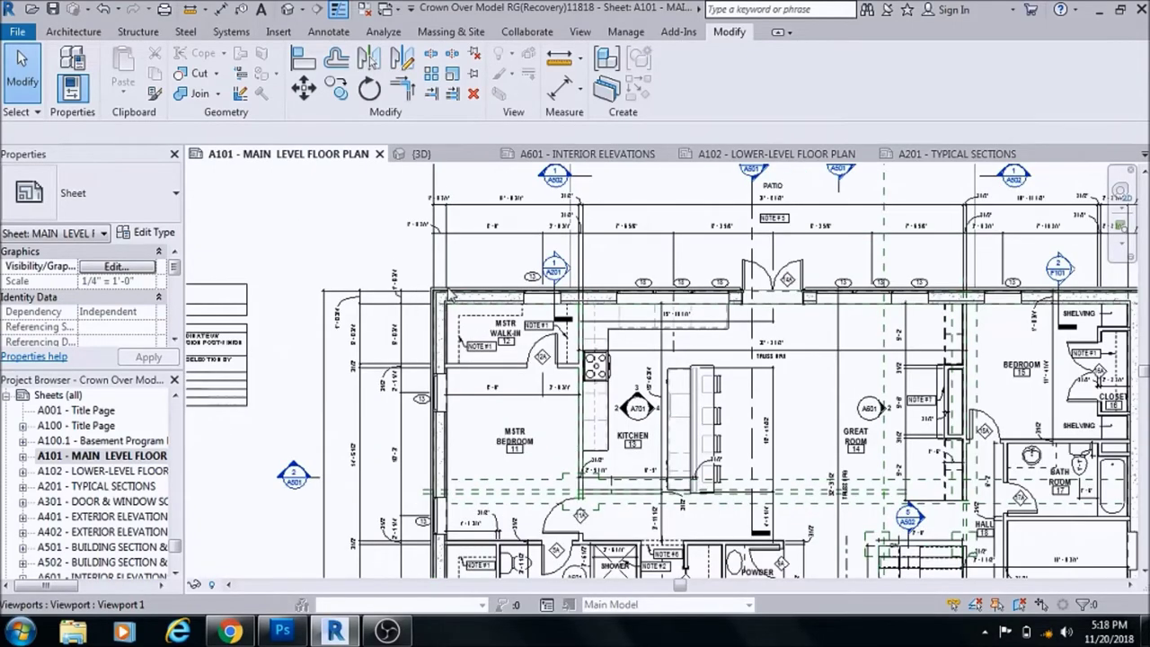
scroll(319, 213, down, 2)
click(317, 207)
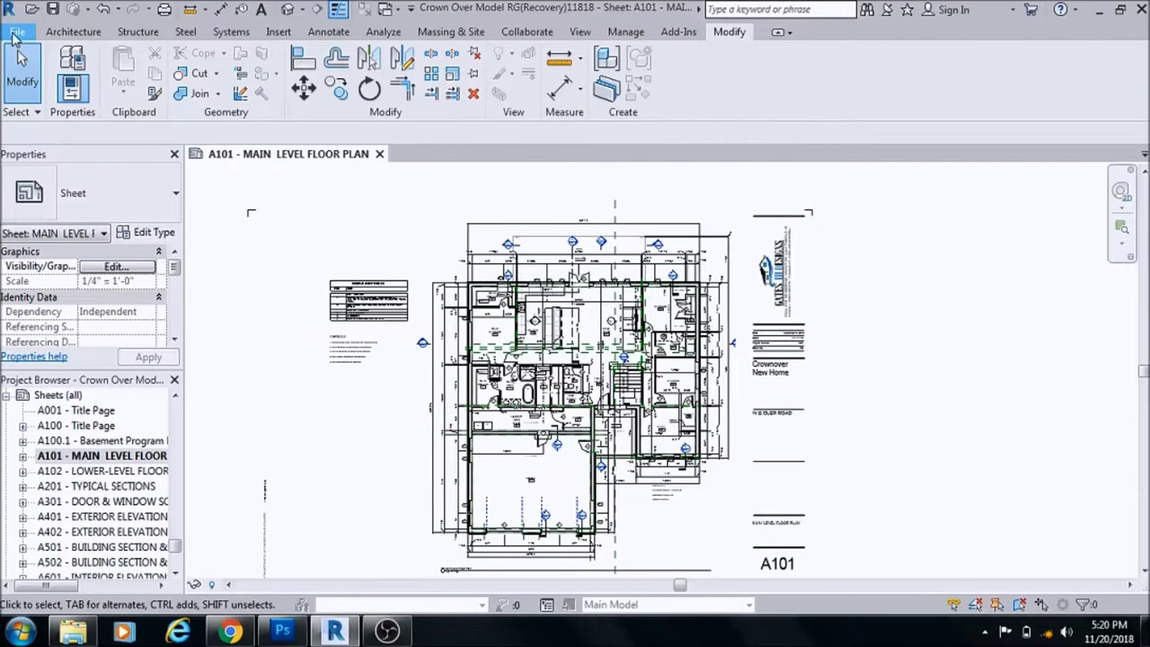
Open the File menu showing the recent documents list.
click(15, 32)
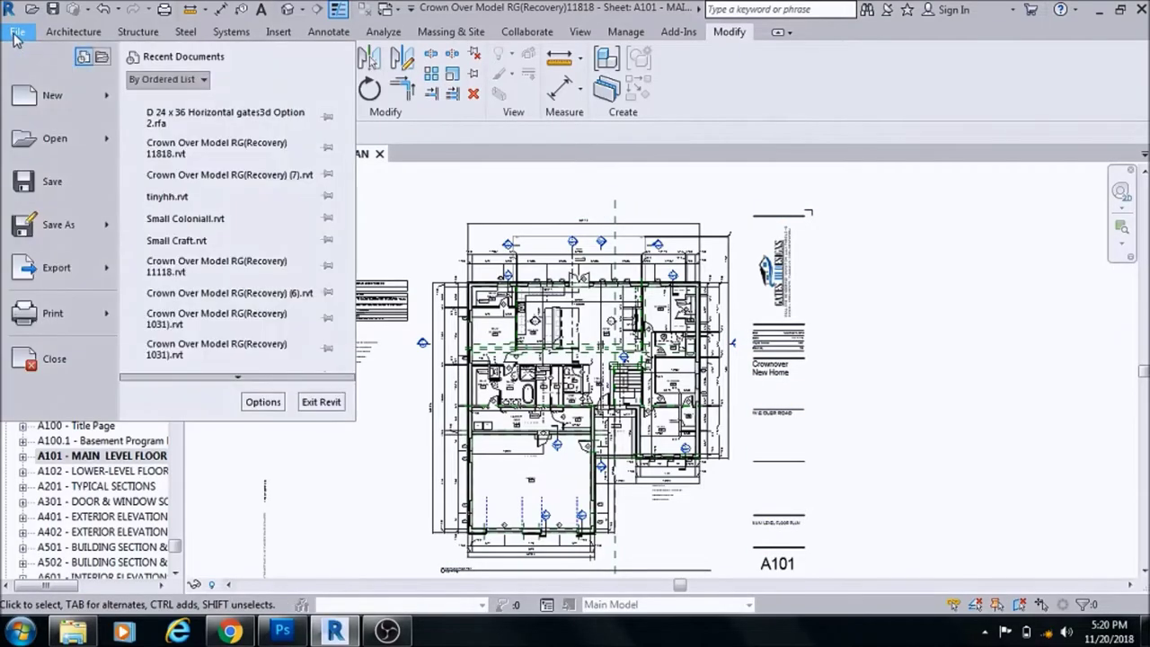
Create a new project (Project3) based on the Architectural Template.
click(49, 100)
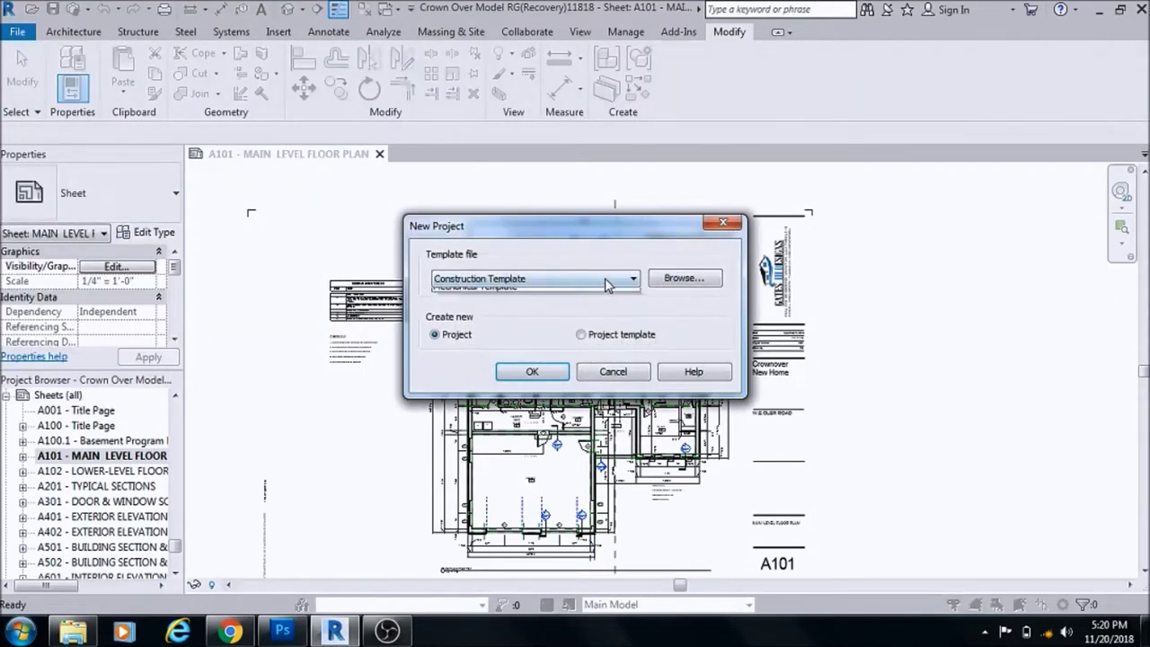
click(611, 280)
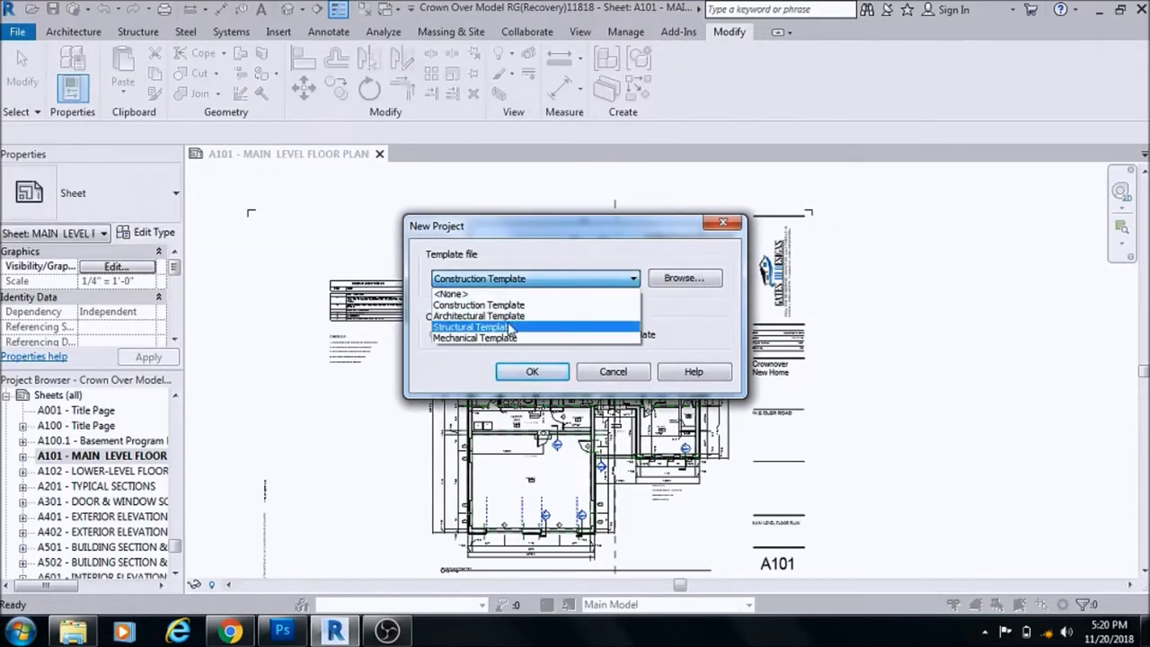
click(475, 316)
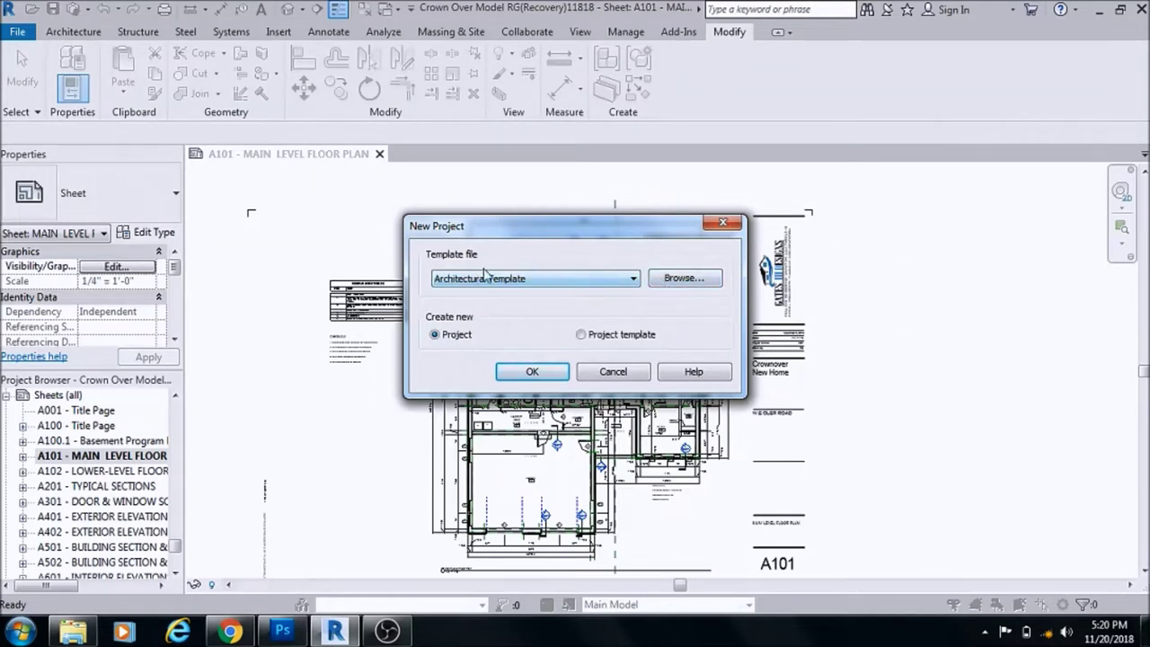
click(588, 286)
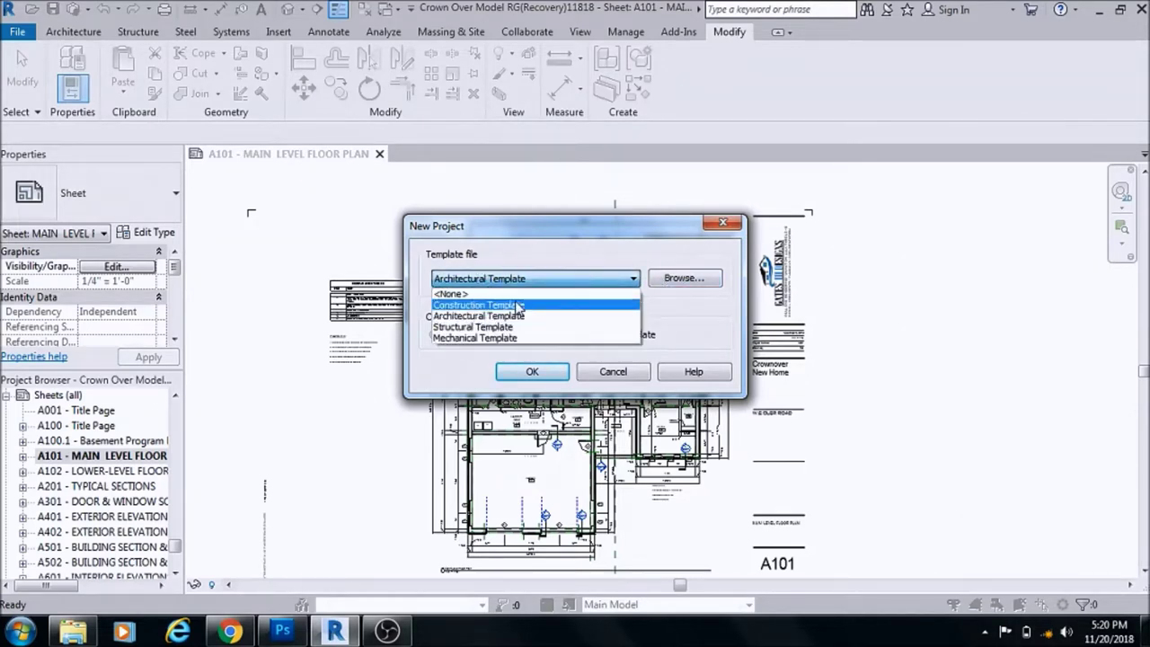
click(466, 317)
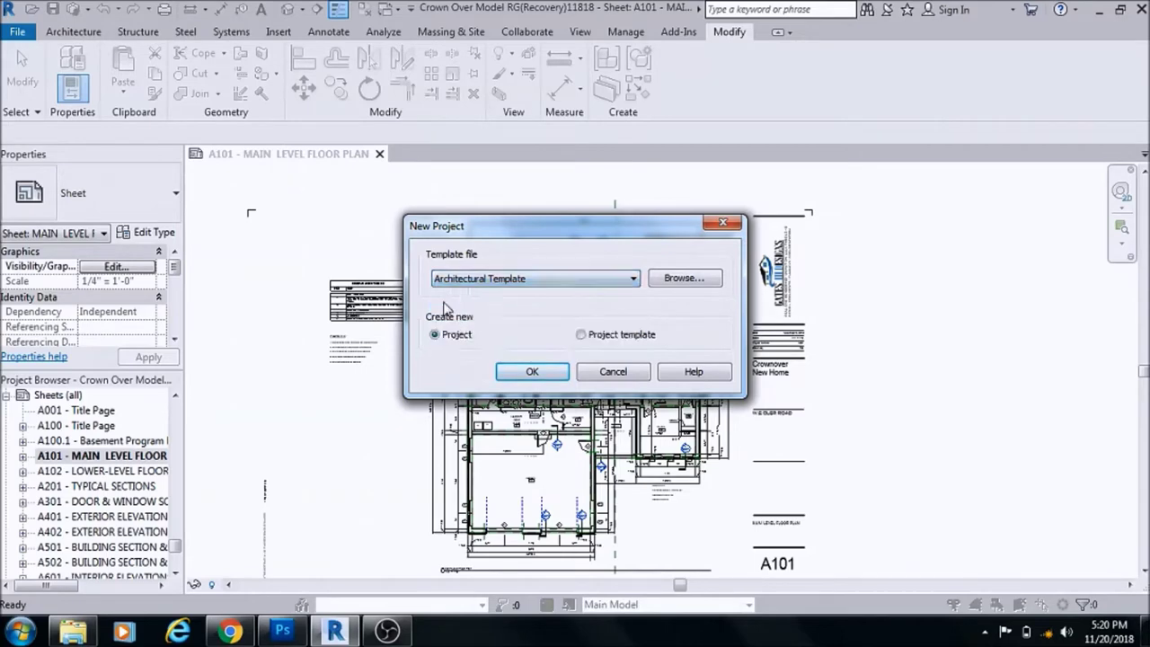
click(532, 372)
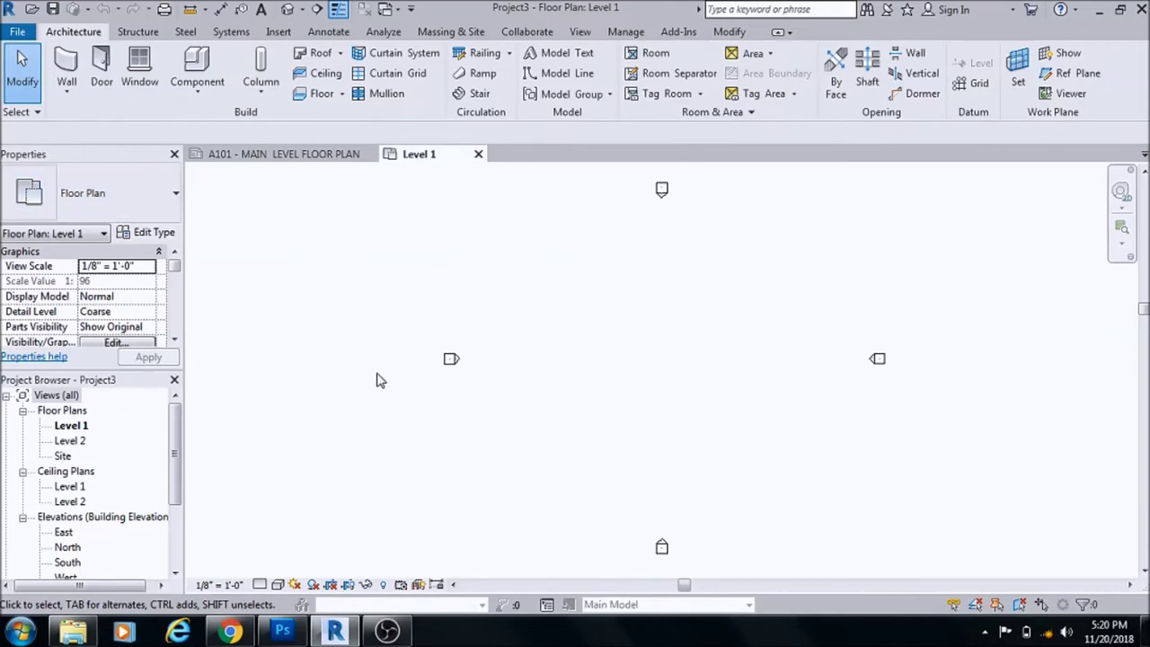
Start the Wall tool and choose Basic Wall Generic - 5" from the type selector.
click(70, 58)
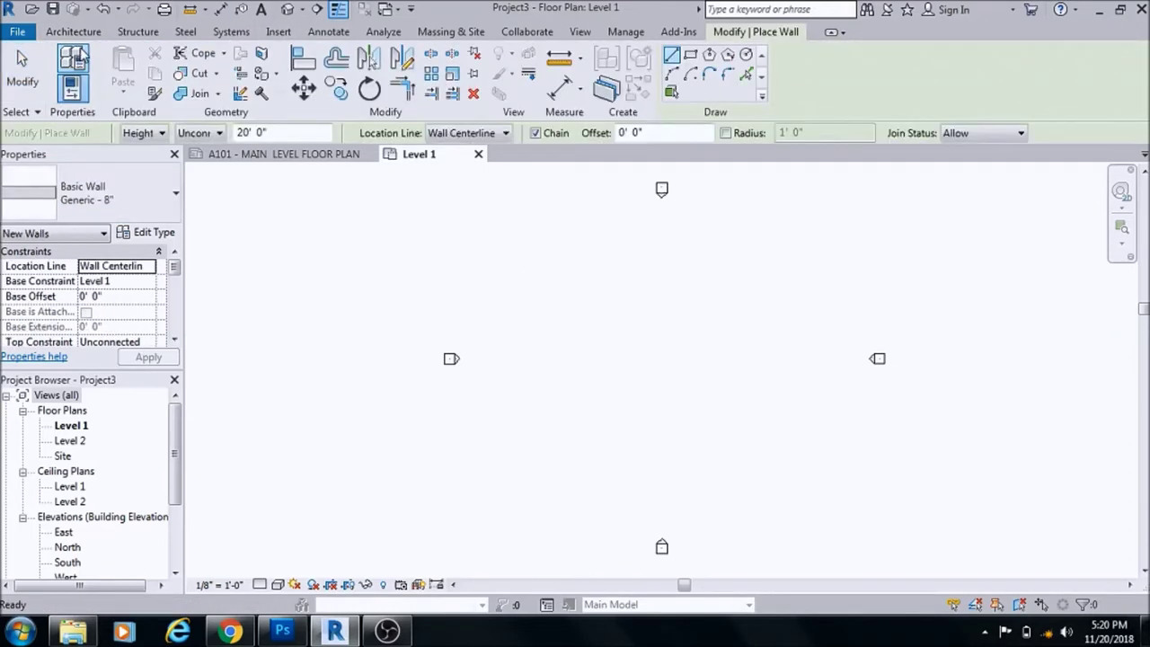
click(136, 194)
drag(218, 377, 236, 282)
scroll(82, 326, down, 3)
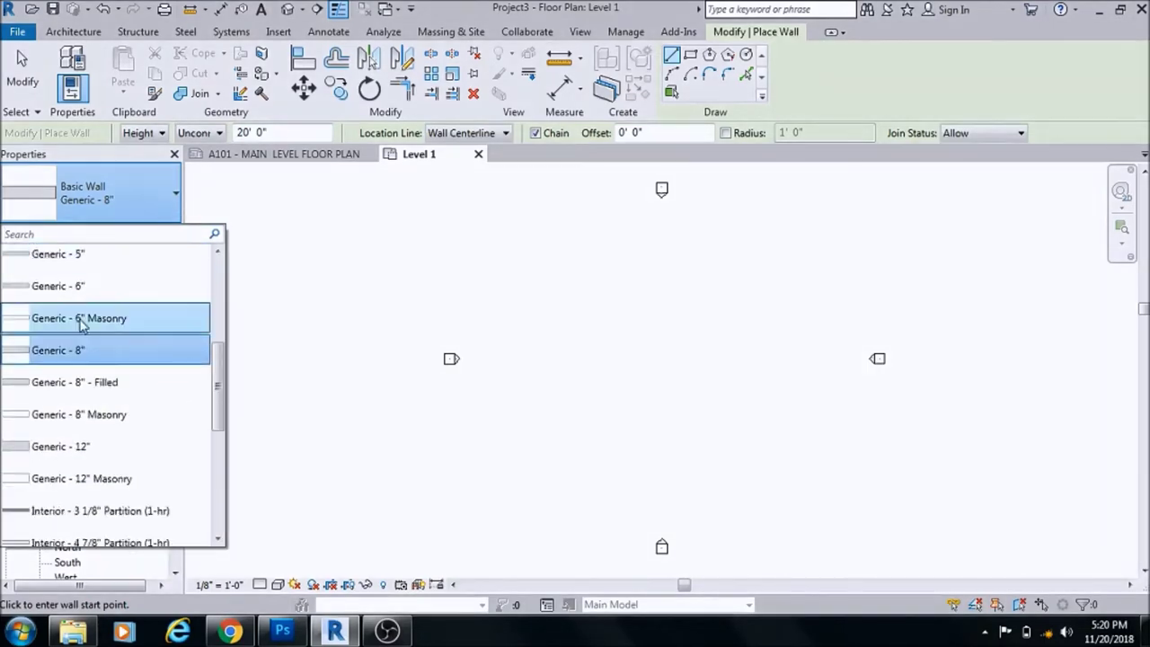
scroll(75, 358, up, 2)
scroll(73, 332, up, 1)
scroll(64, 311, down, 6)
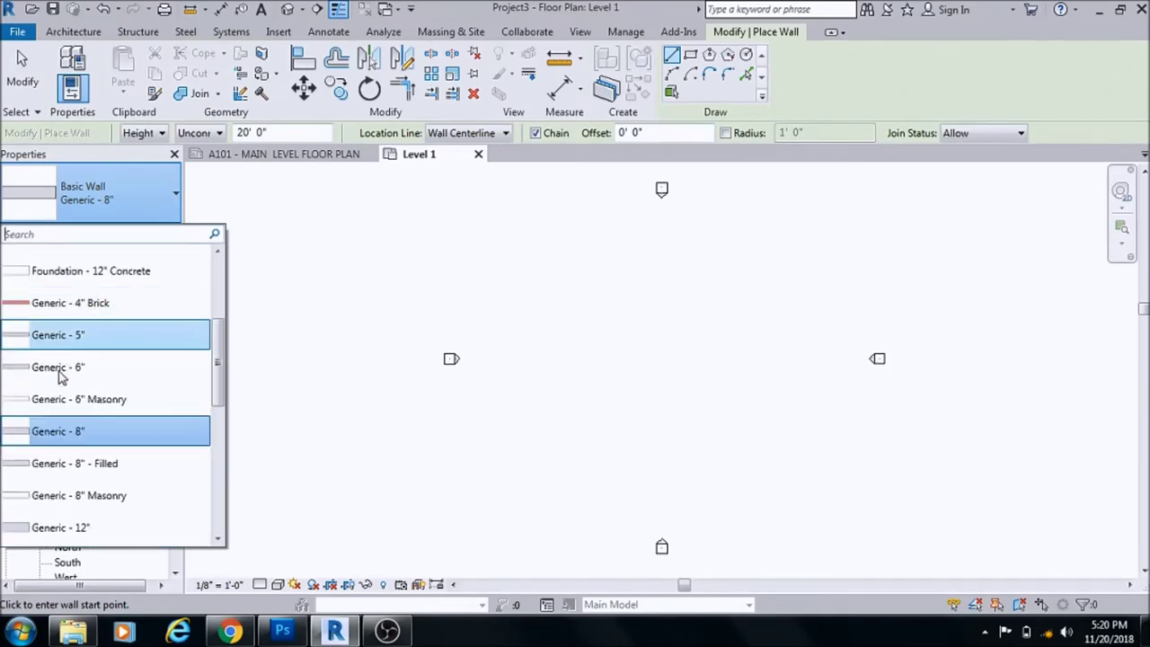
scroll(64, 339, down, 2)
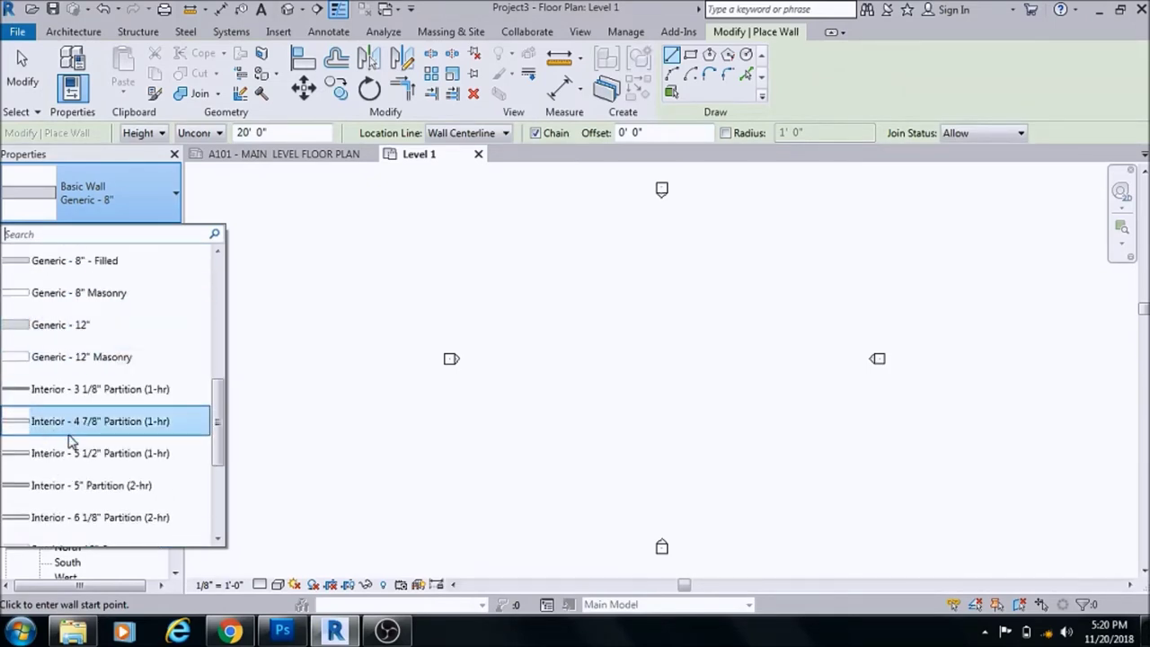
scroll(83, 436, up, 4)
scroll(96, 333, down, 1)
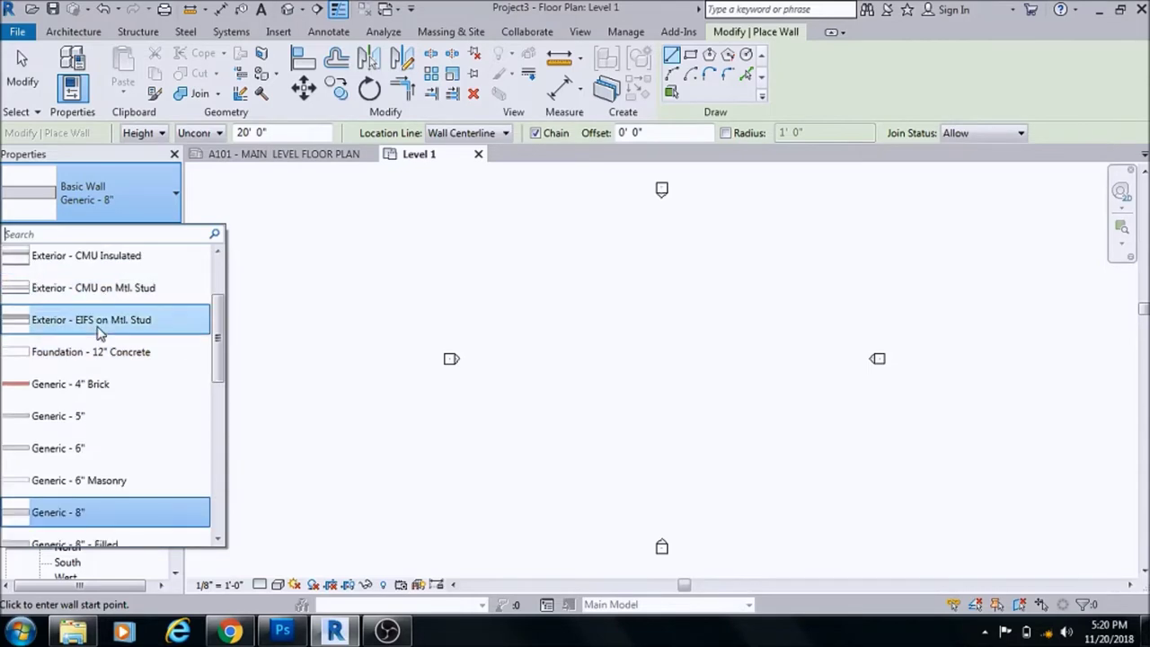
click(52, 415)
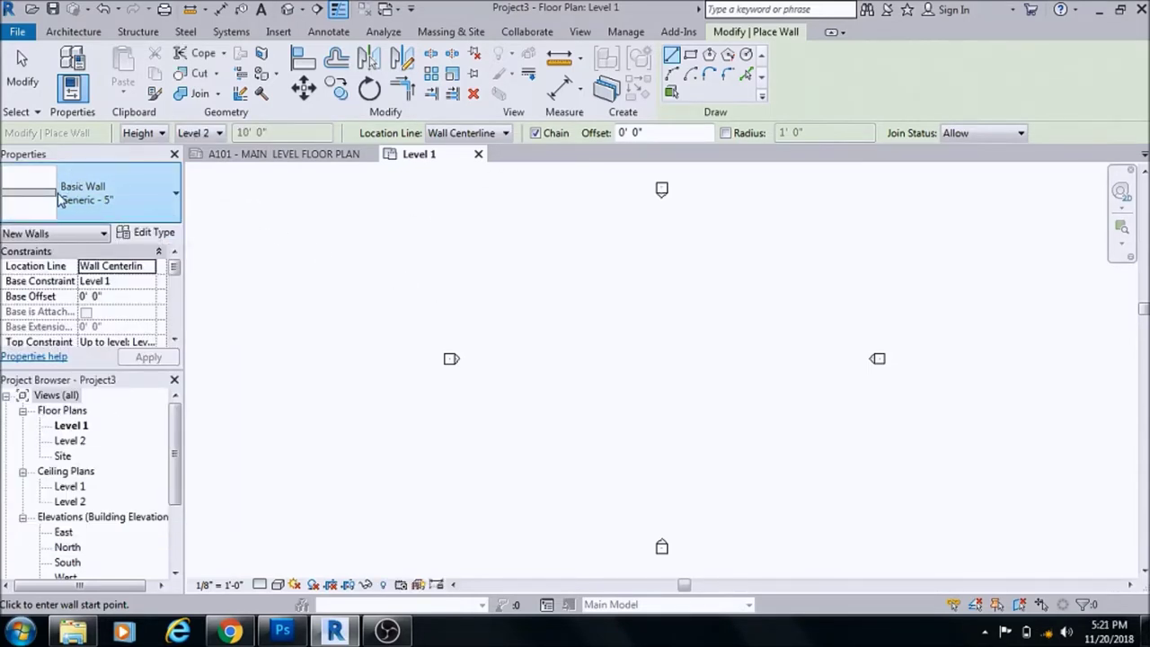
Start a trial wall, exit wall drawing, and set the view's detail level to Fine.
click(502, 261)
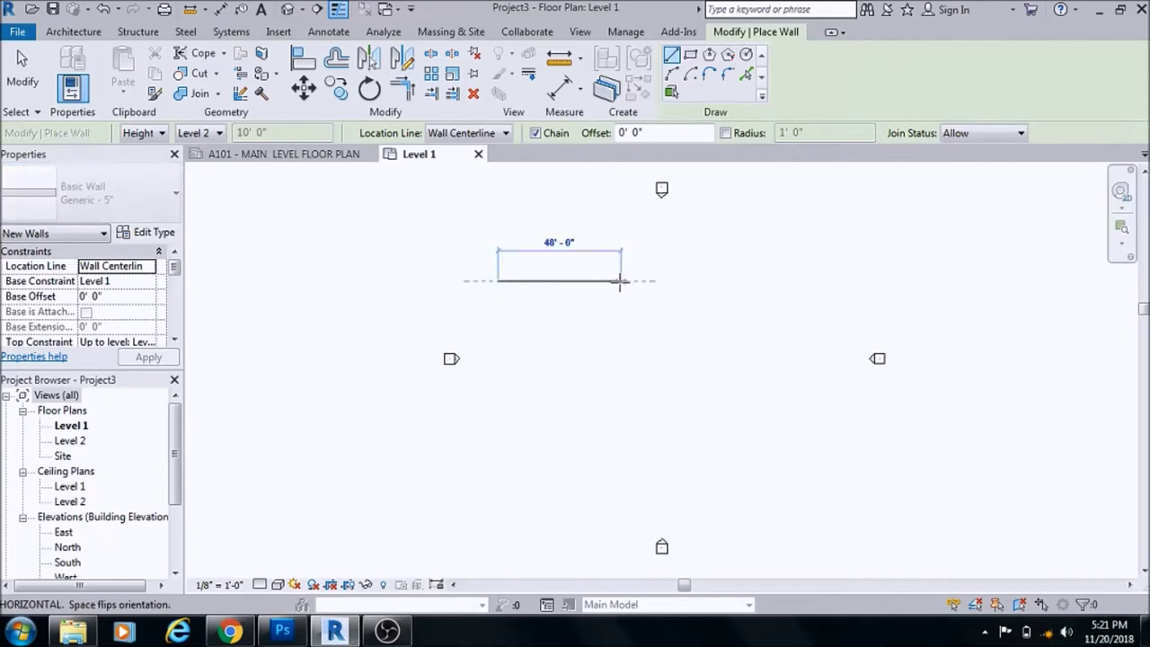
scroll(503, 279, up, 5)
key(Escape)
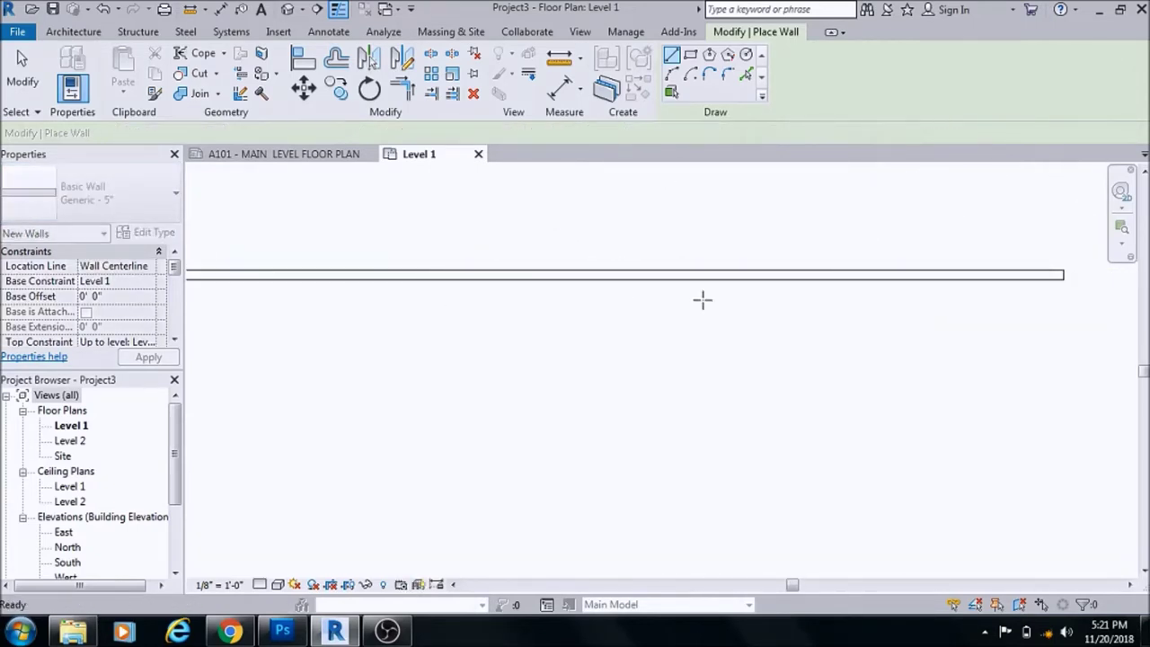
key(Escape)
scroll(210, 282, up, 2)
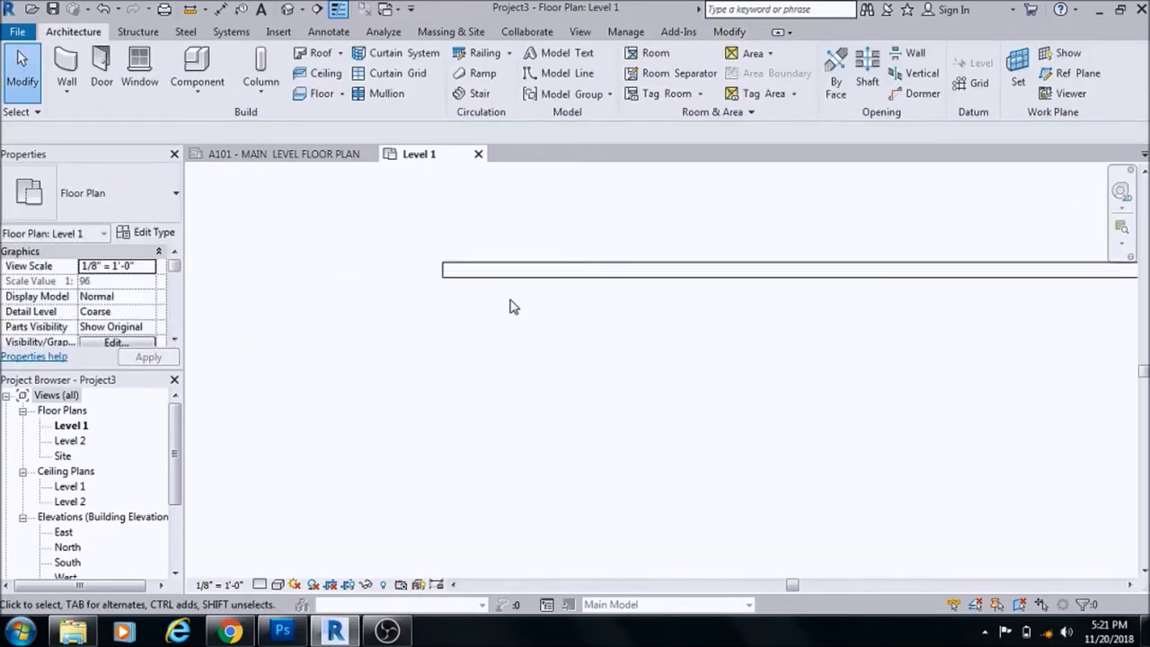
click(263, 585)
click(280, 567)
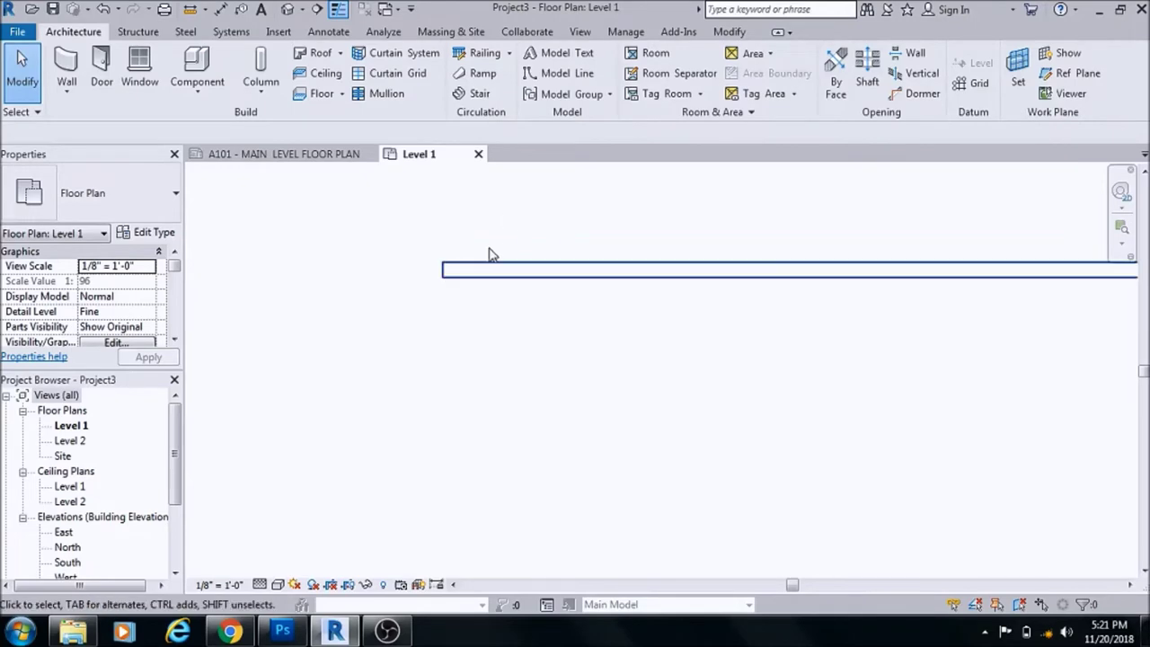
Delete the trial wall and restart the Wall tool.
click(488, 270)
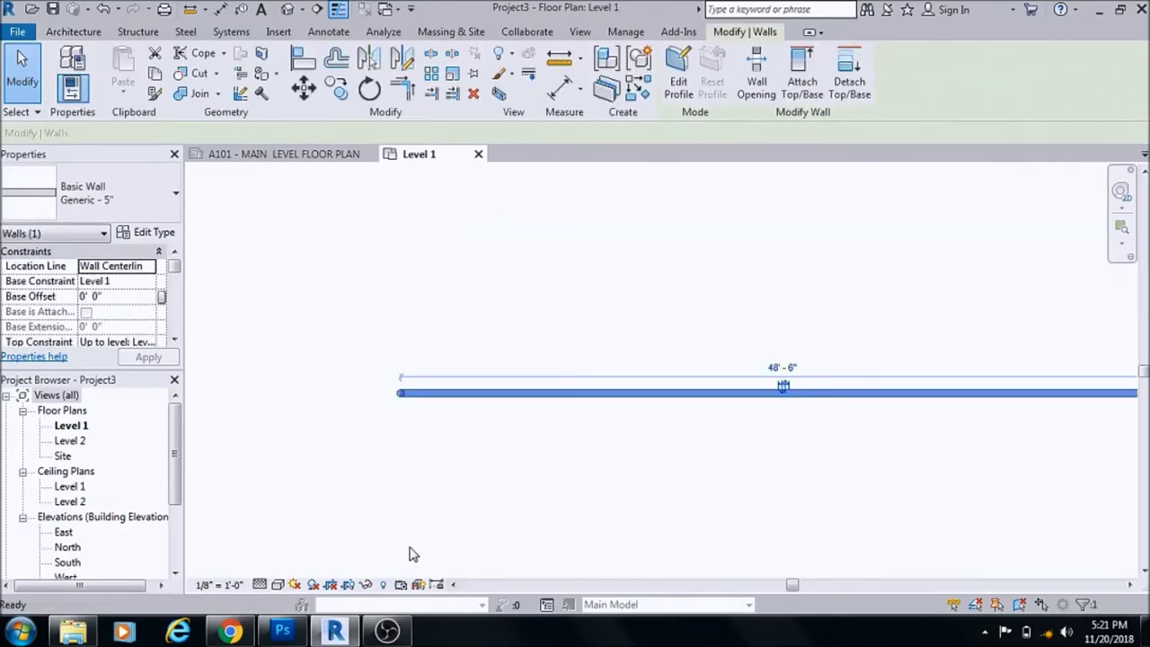
key(Delete)
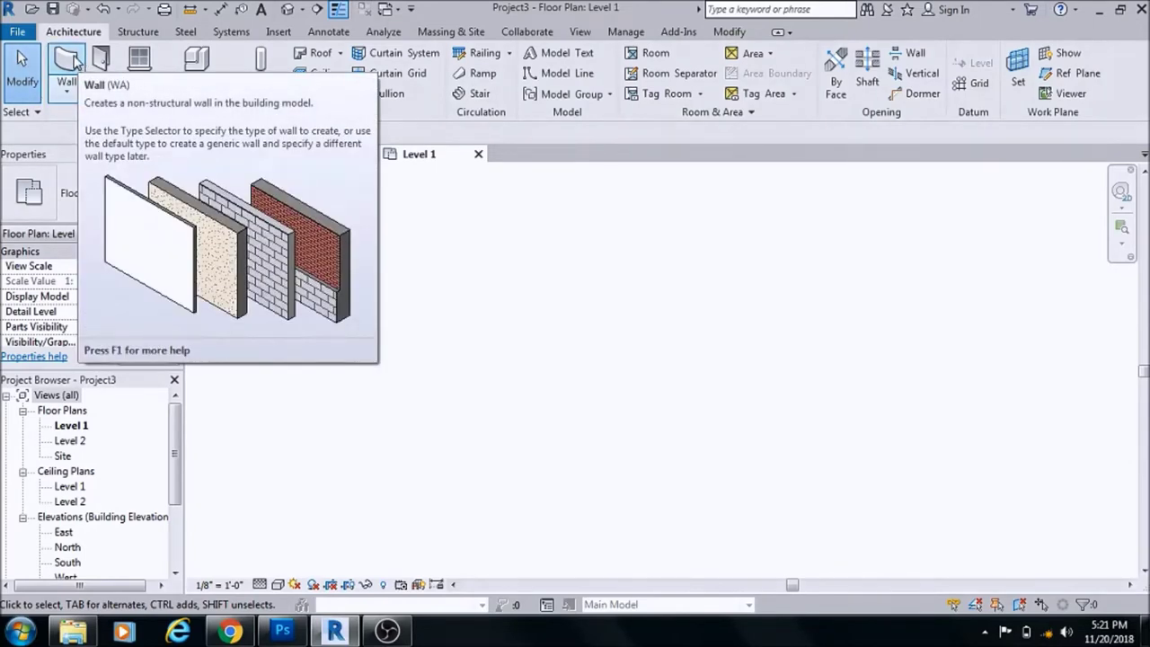
click(76, 63)
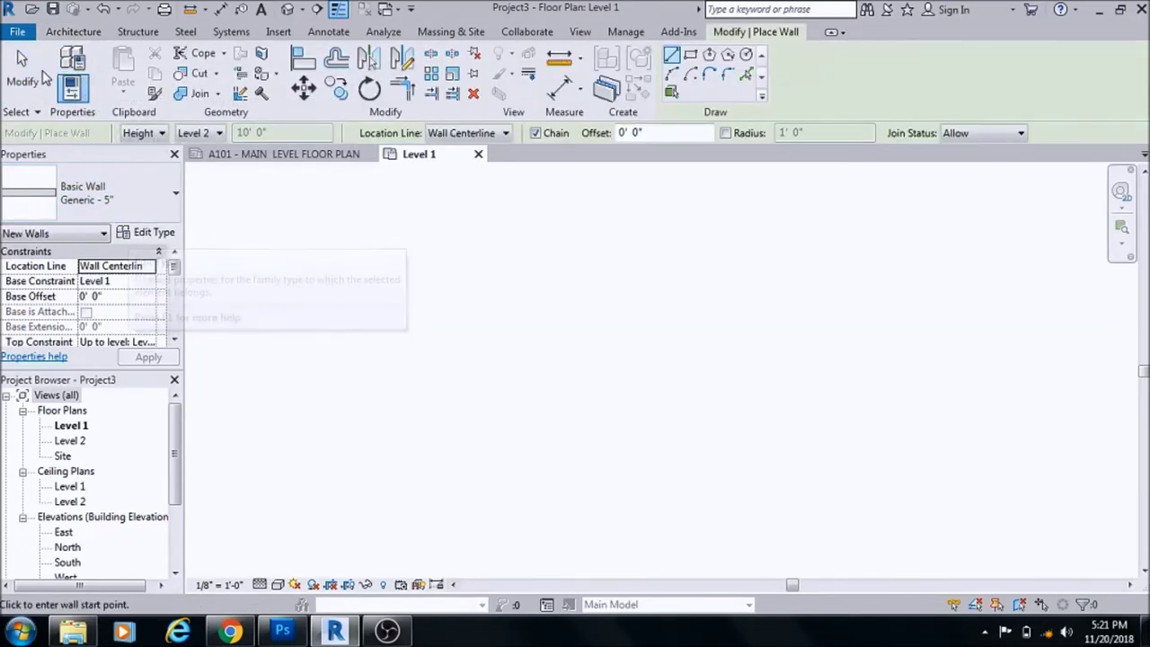
Duplicate the Generic - 5" wall type as a new type named 2x6 Wall.
click(151, 232)
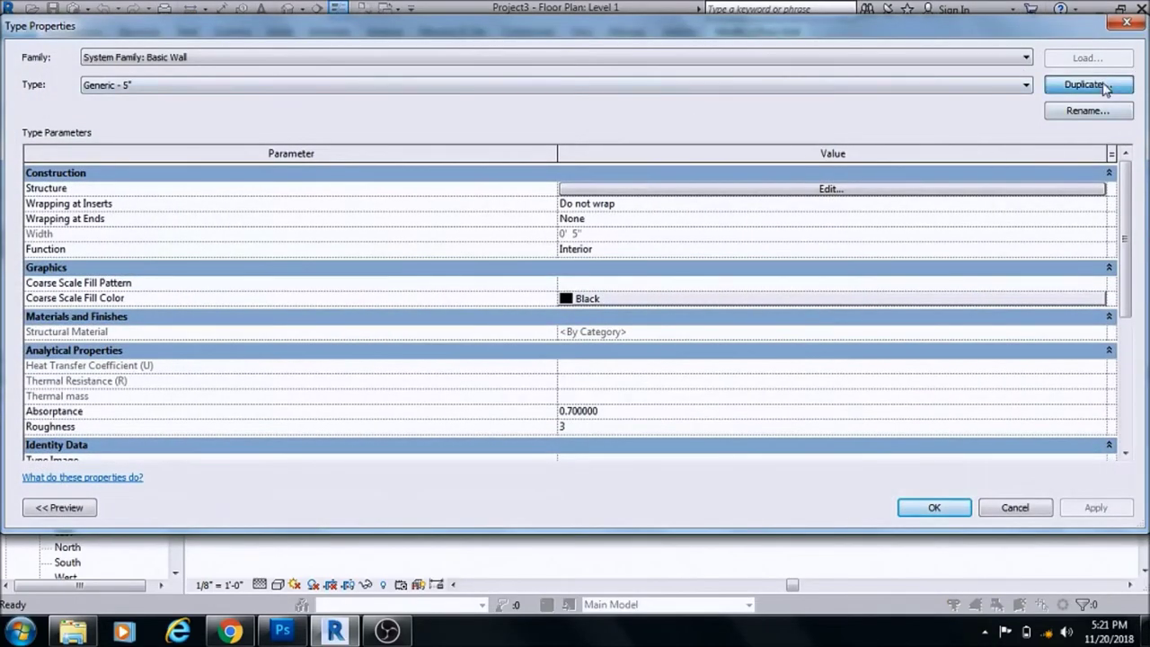
click(1128, 84)
click(596, 199)
drag(596, 199, 517, 199)
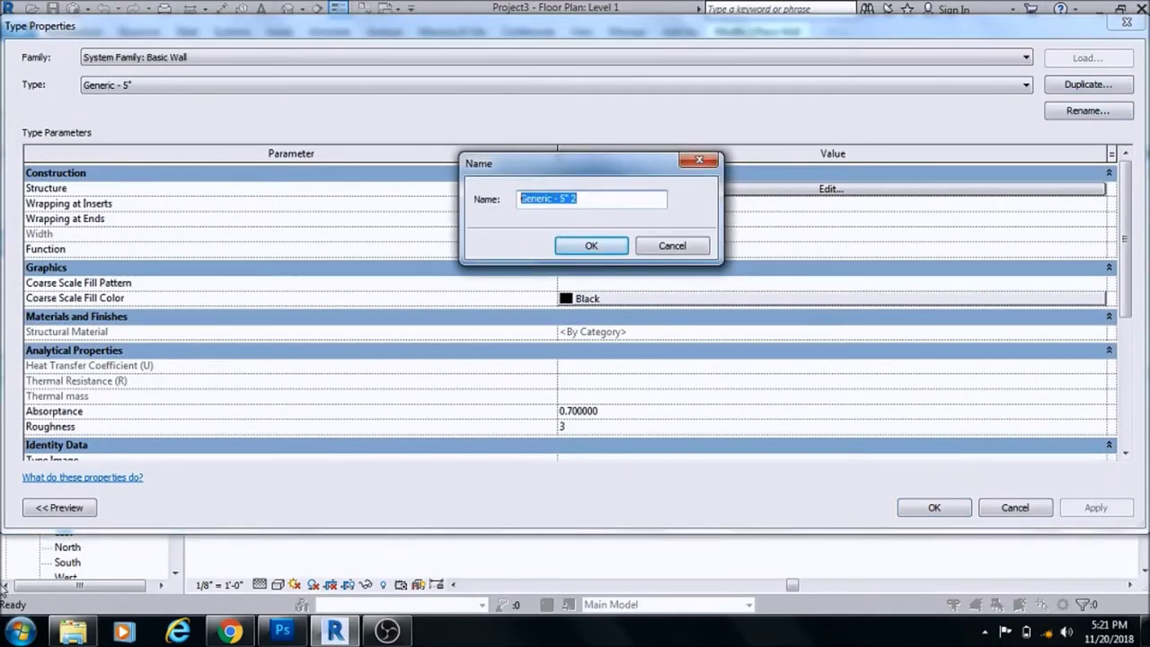
text(2x6 Wall)
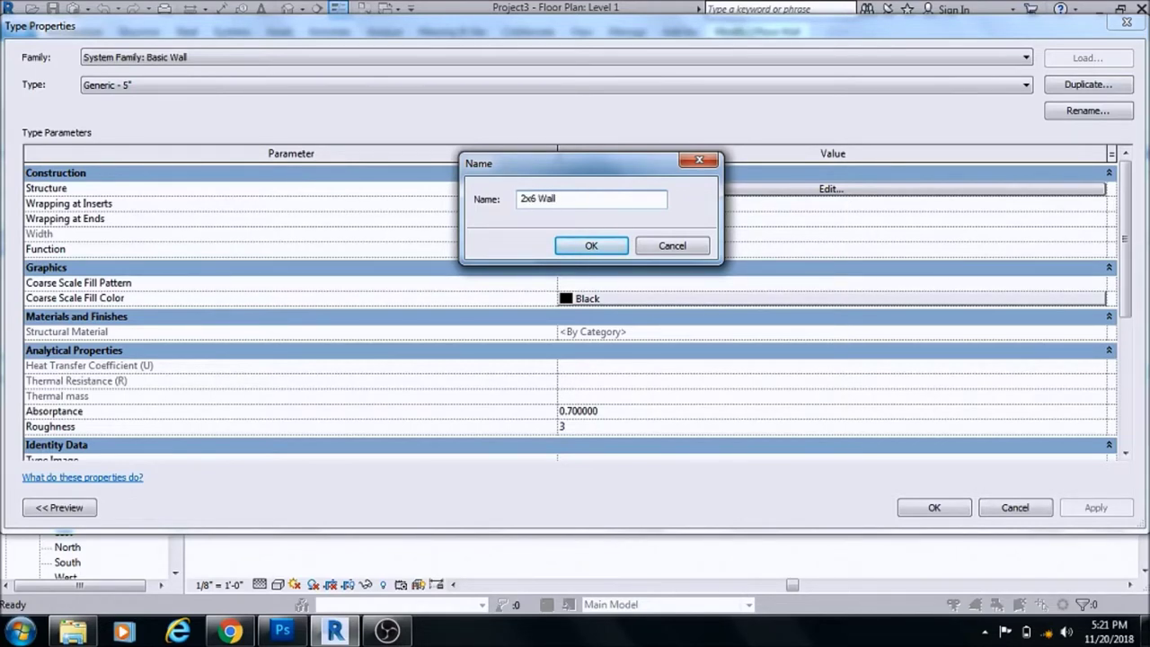
click(590, 244)
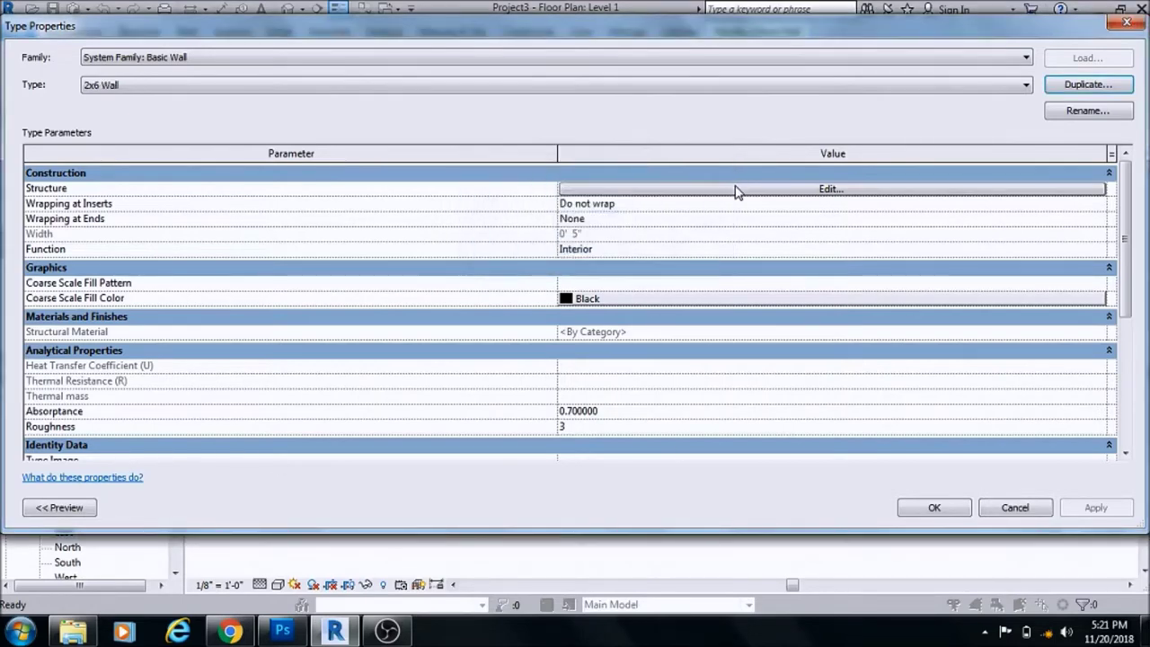
click(718, 190)
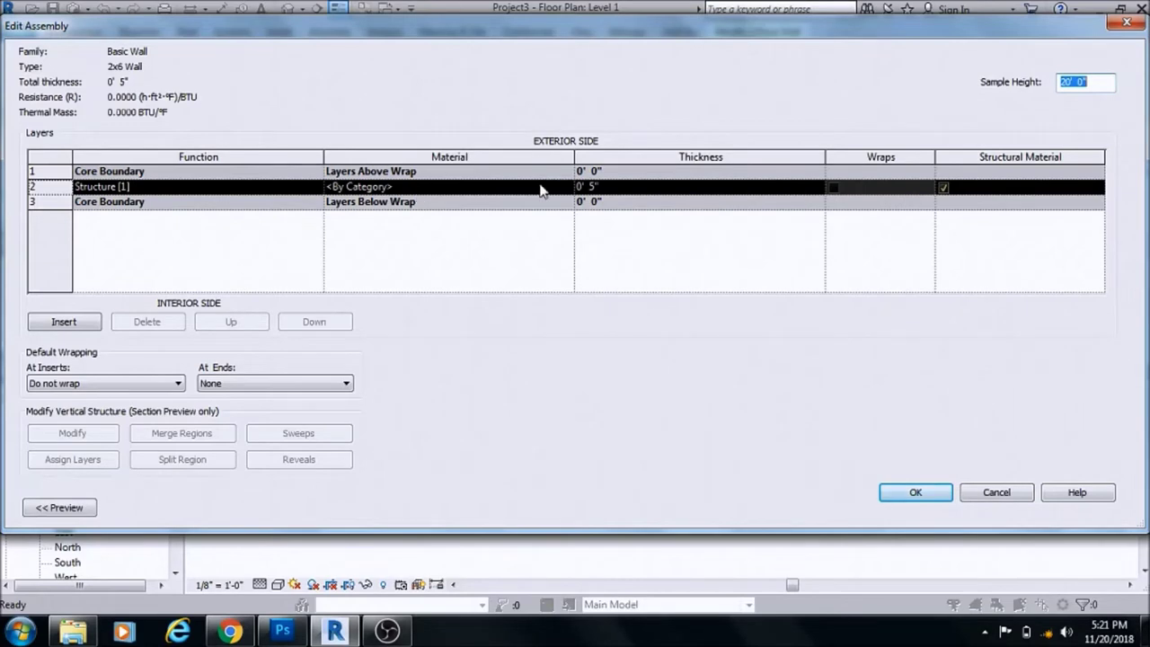
Set the structure layer thickness to 0' 5 1/2" and open the Material Browser for it.
click(591, 187)
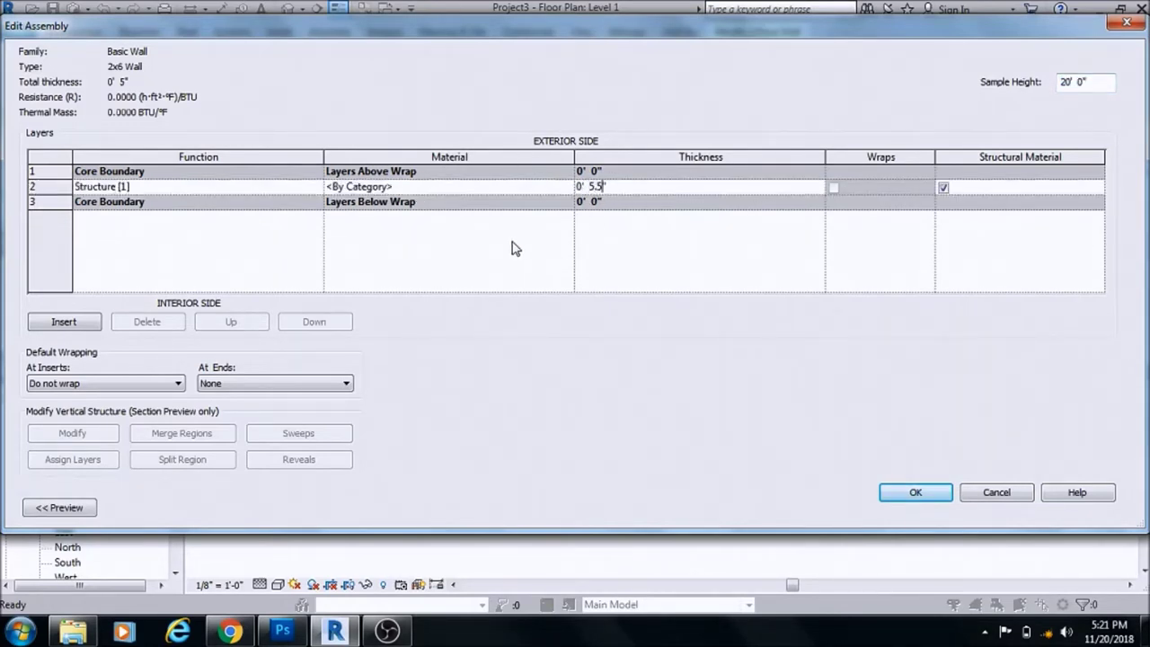
text(.5)
key(Return)
click(395, 190)
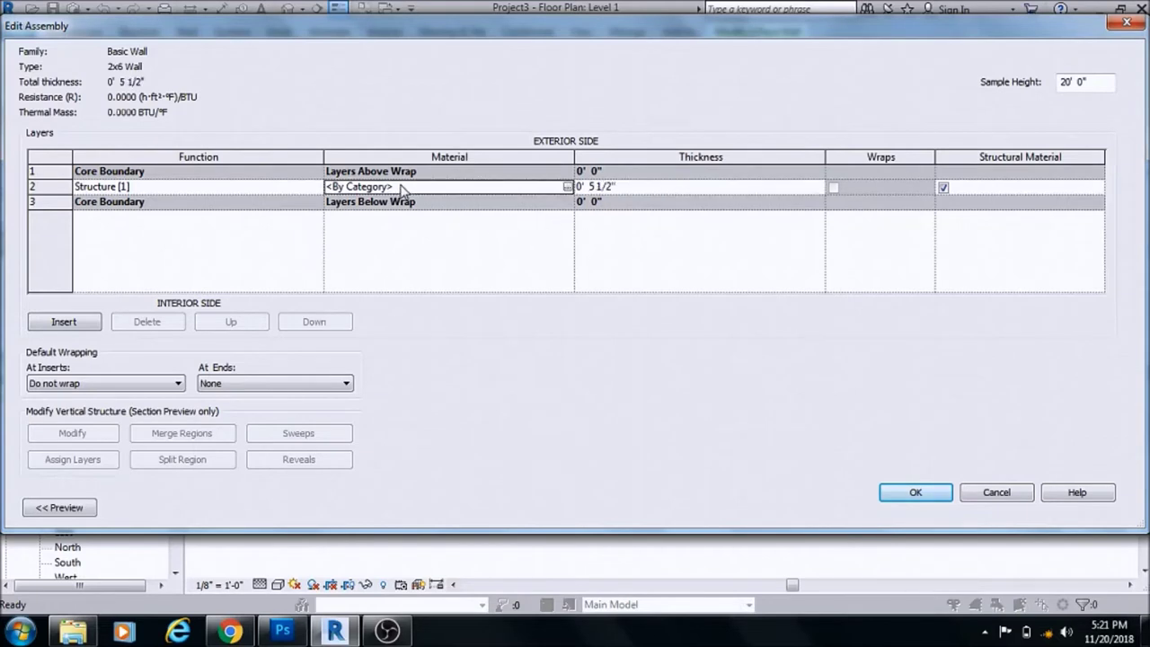
click(566, 186)
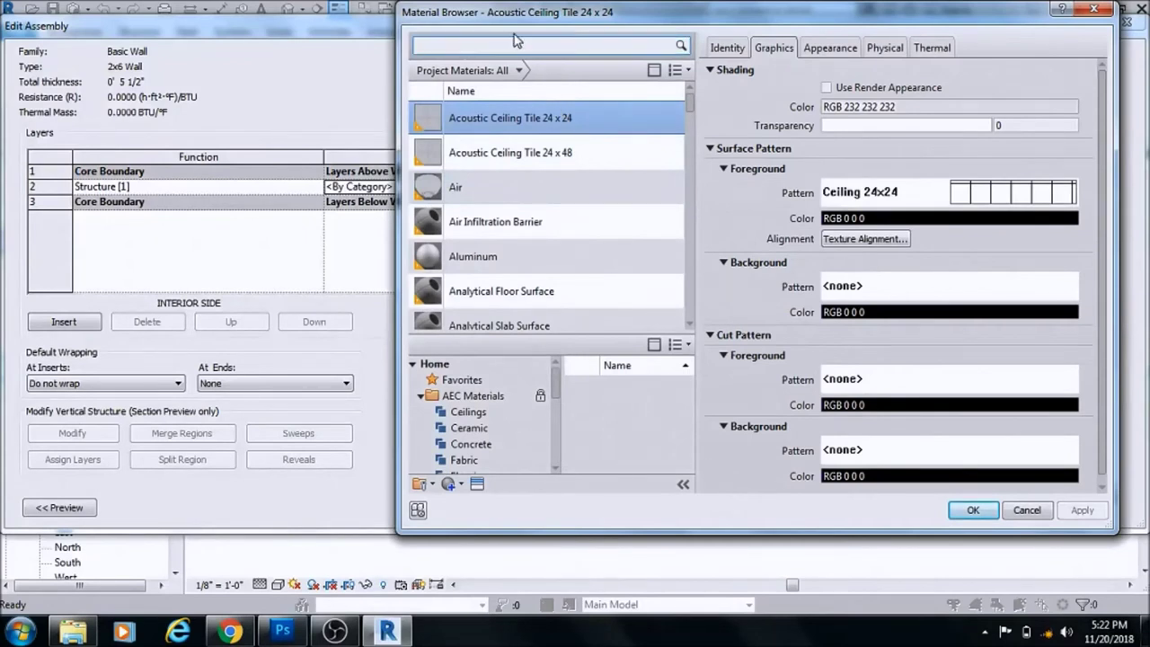
click(496, 45)
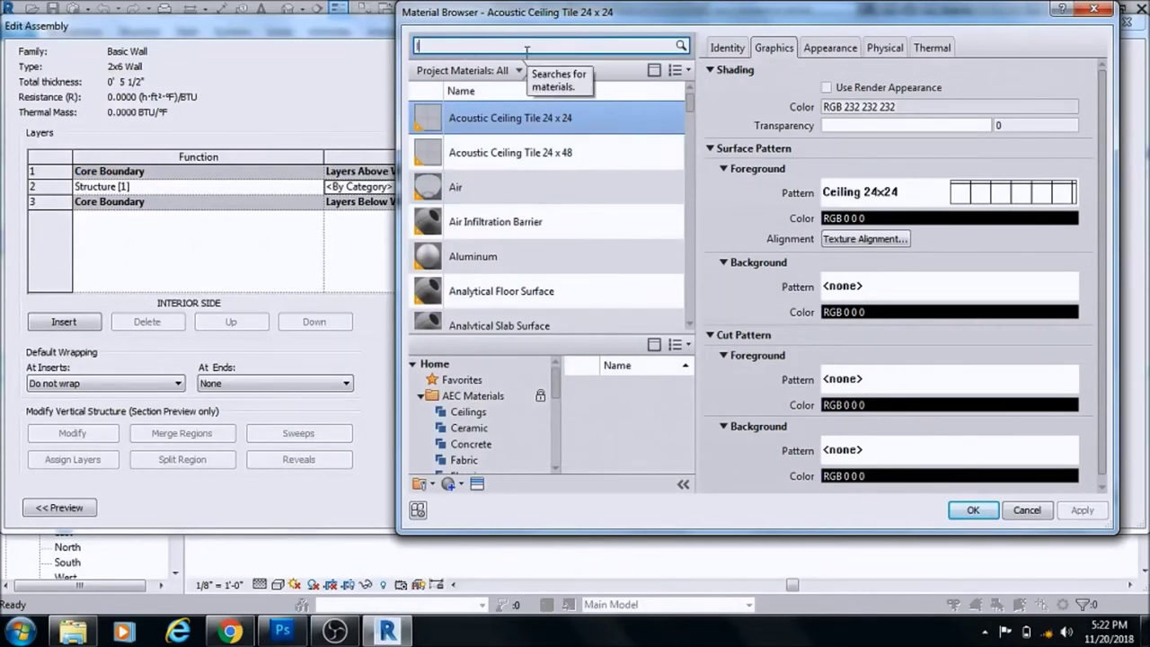
Search materials for lumber and assign Softwood, Lumber to the structure layer.
text(lumv)
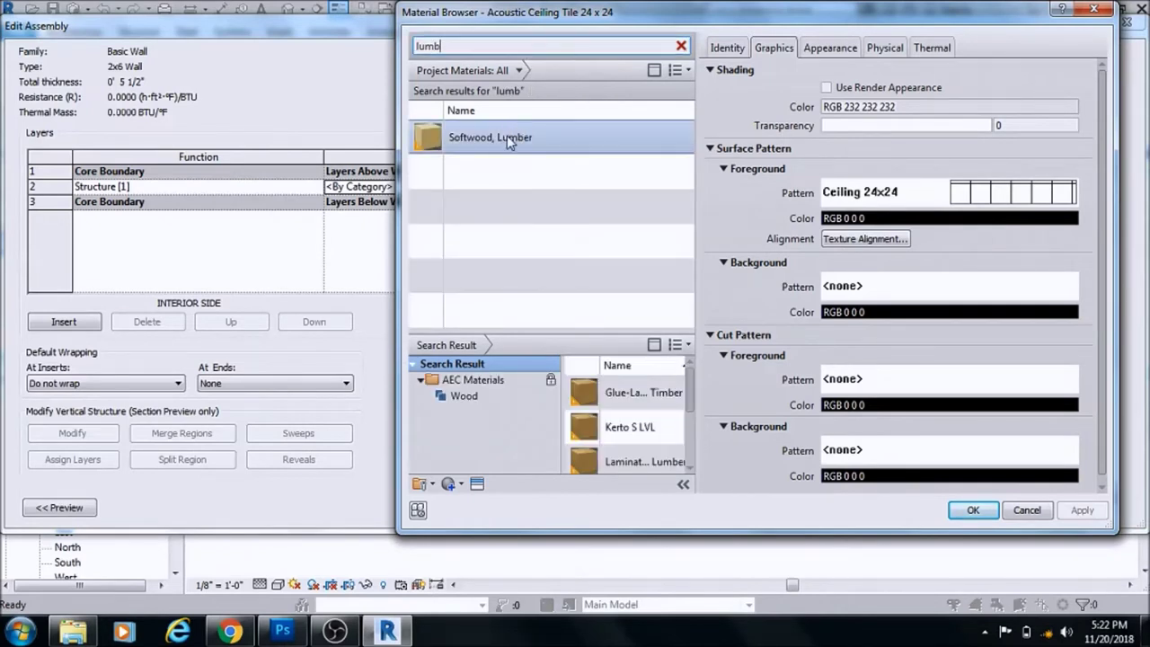
click(499, 144)
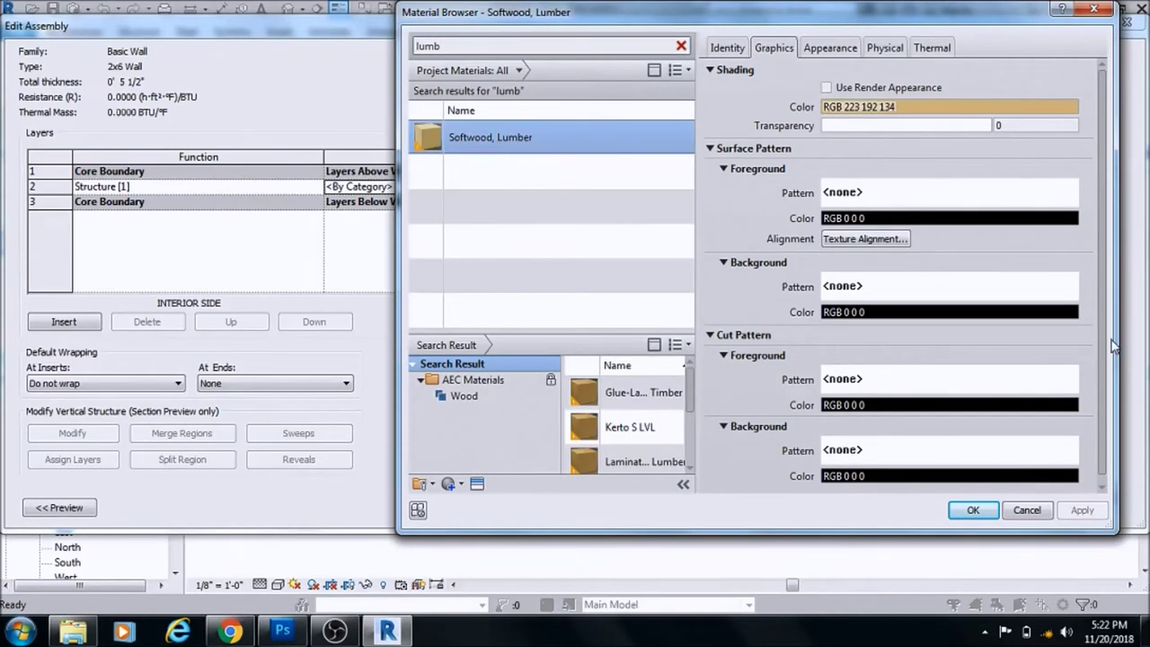
click(970, 509)
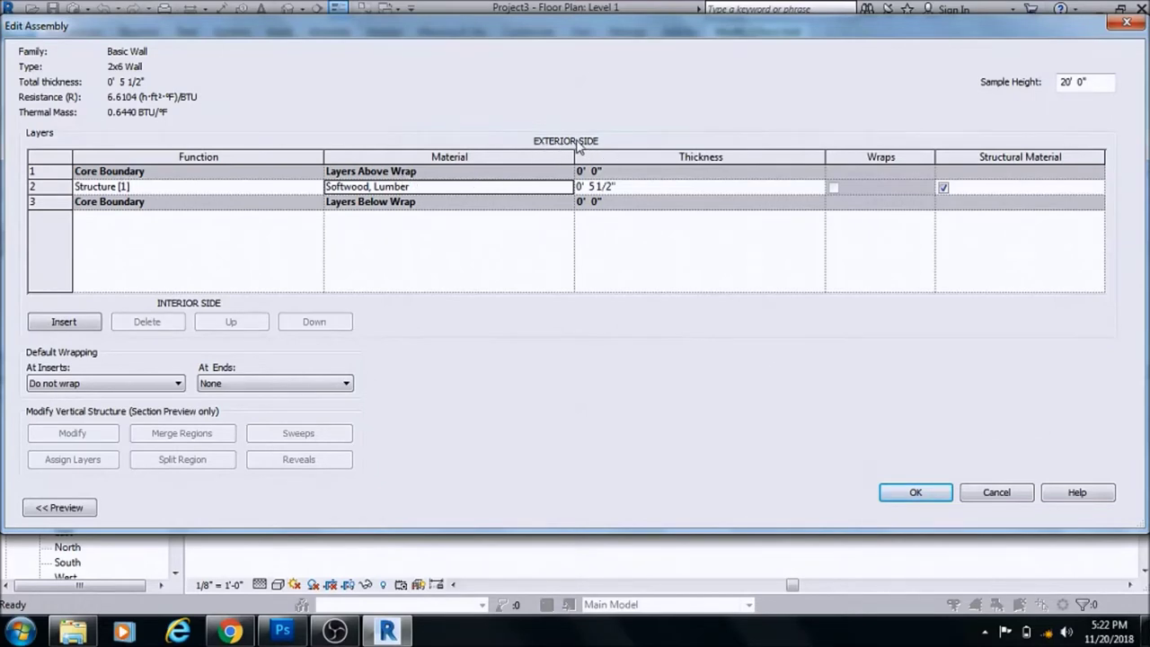
Add two new layers and move Softwood, Lumber inside the core boundaries.
click(79, 323)
click(79, 324)
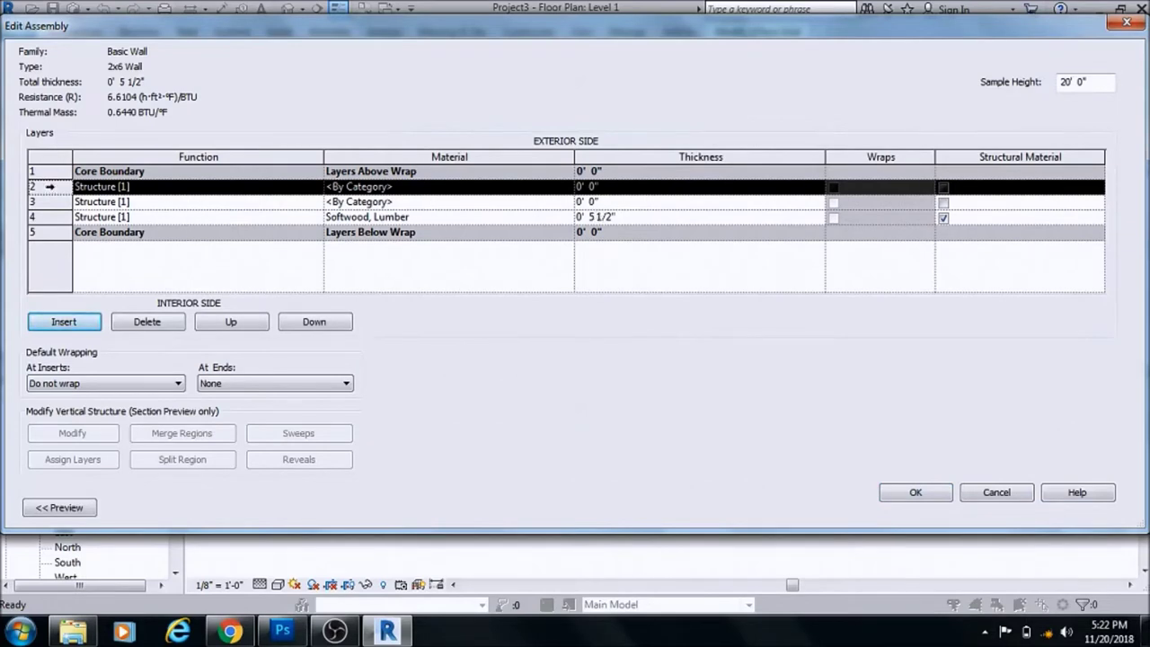
click(236, 324)
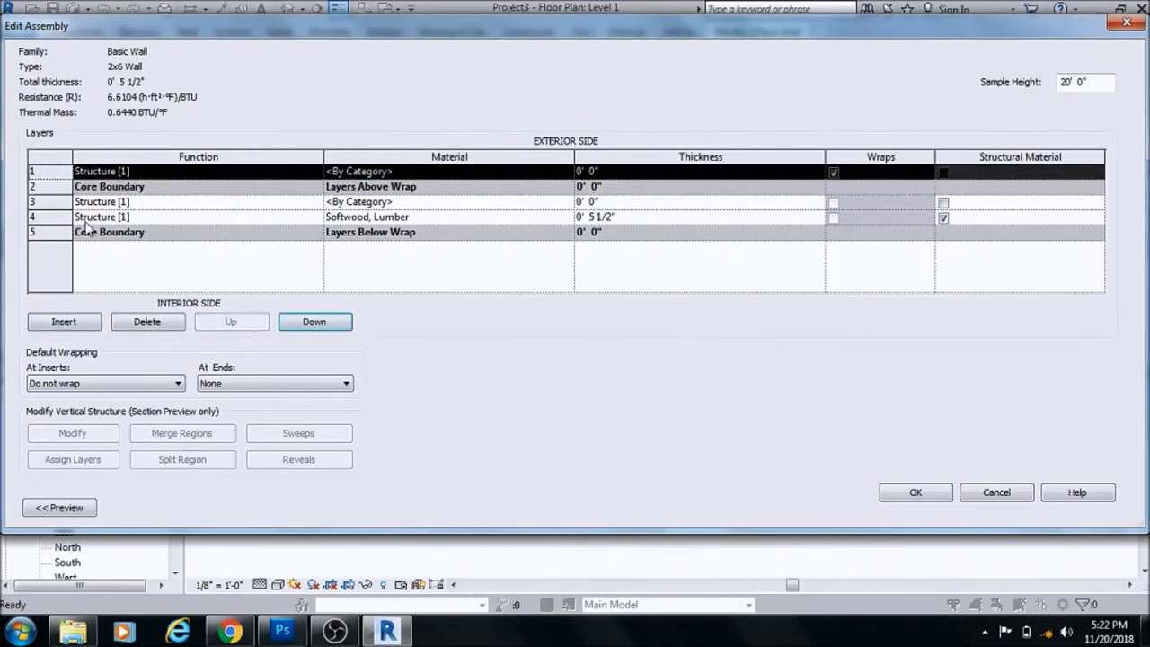
click(45, 218)
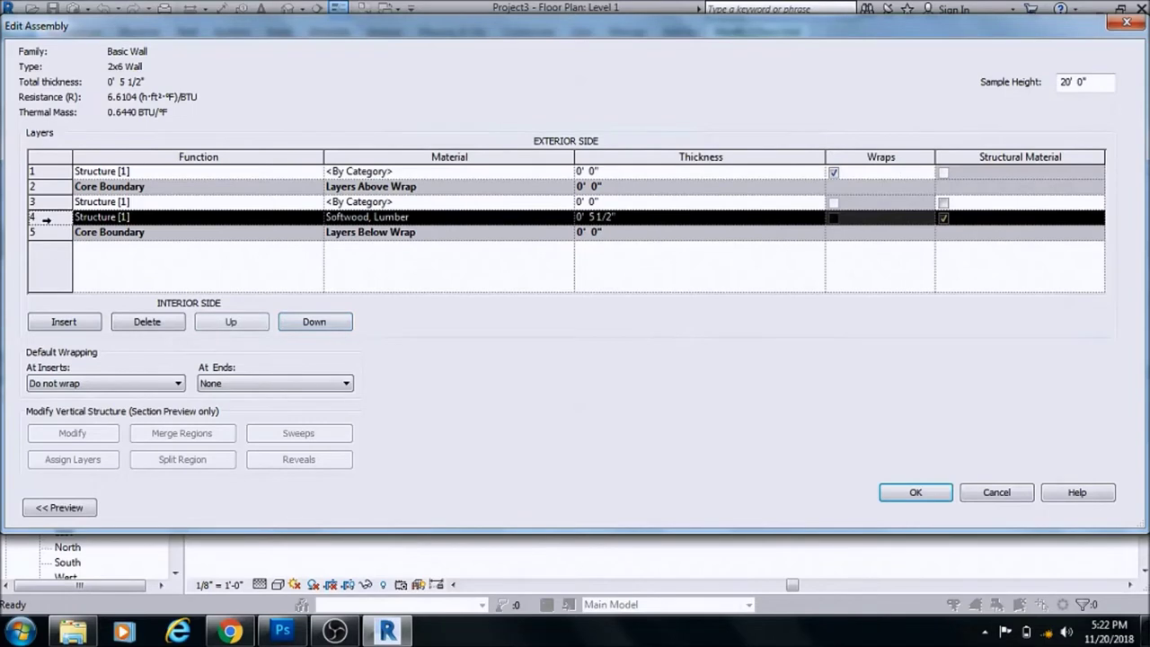
click(314, 327)
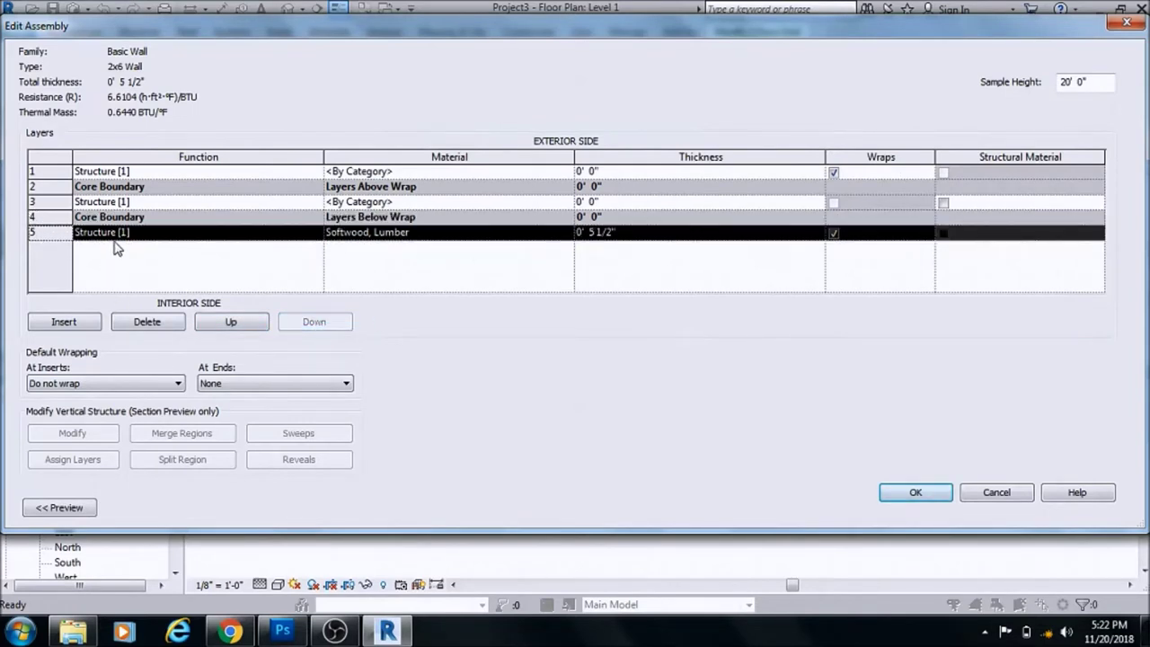
click(234, 323)
click(233, 324)
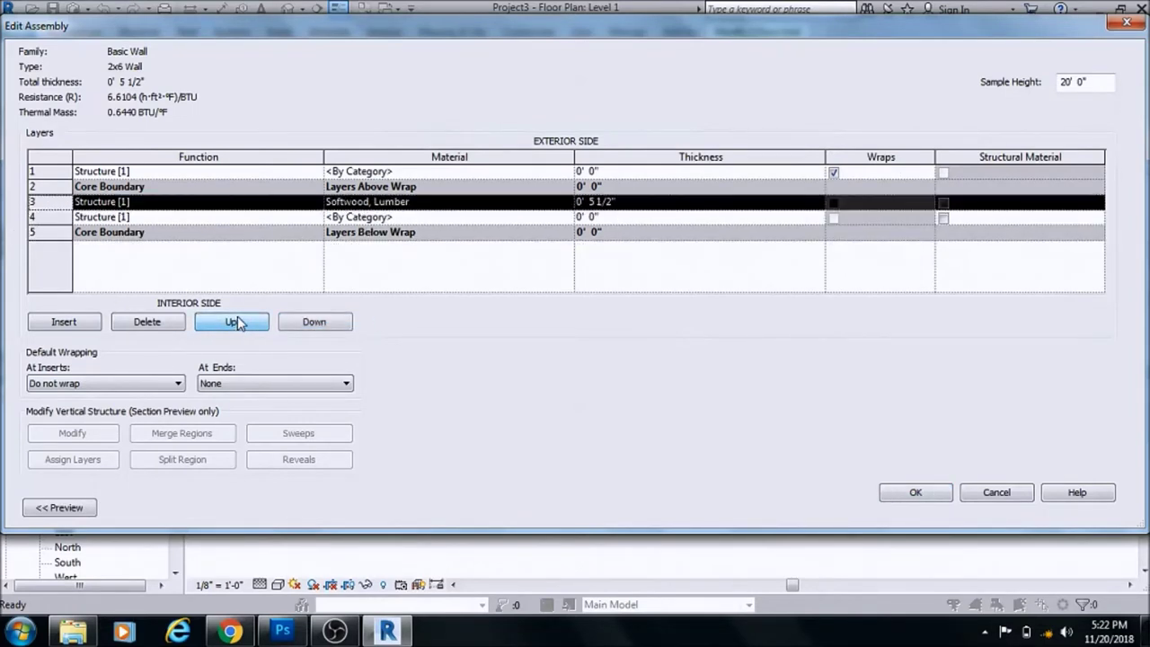
click(51, 217)
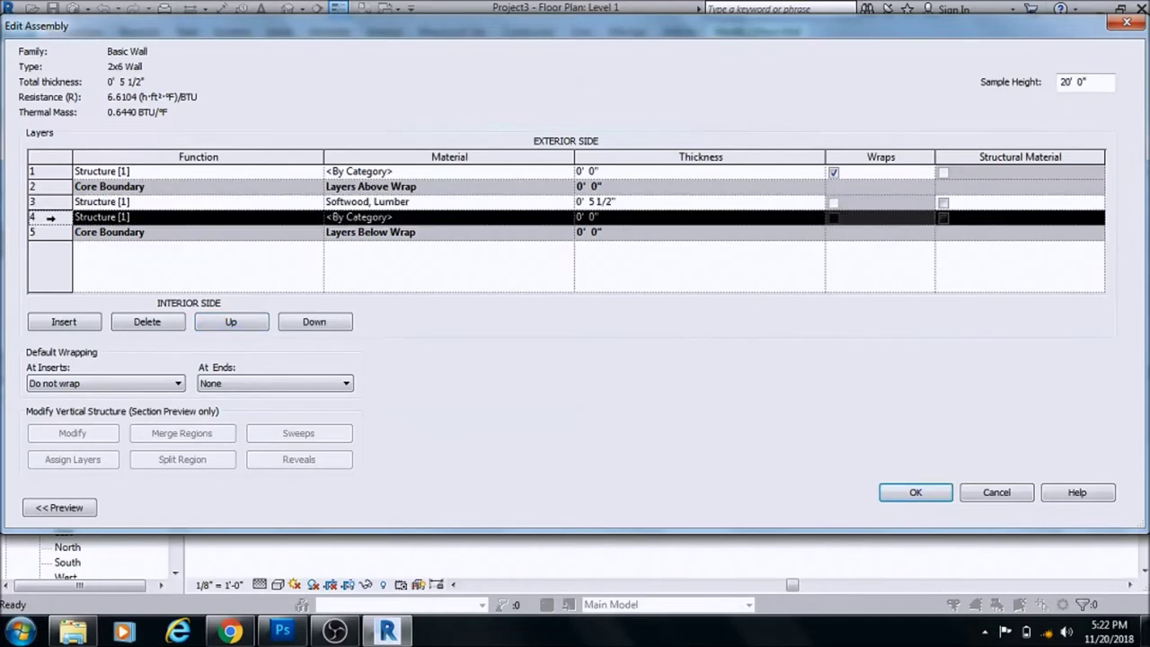
click(314, 325)
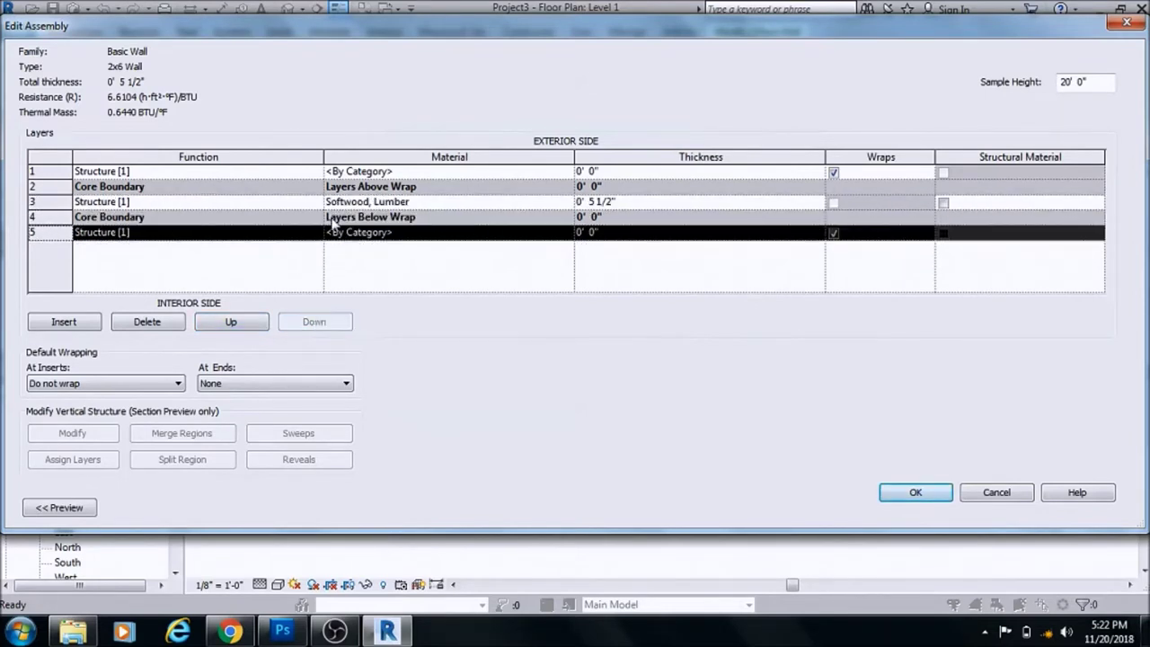
Set the first layer's function to Finish 1 [4] and the last to Finish 2 [5].
click(224, 170)
click(317, 170)
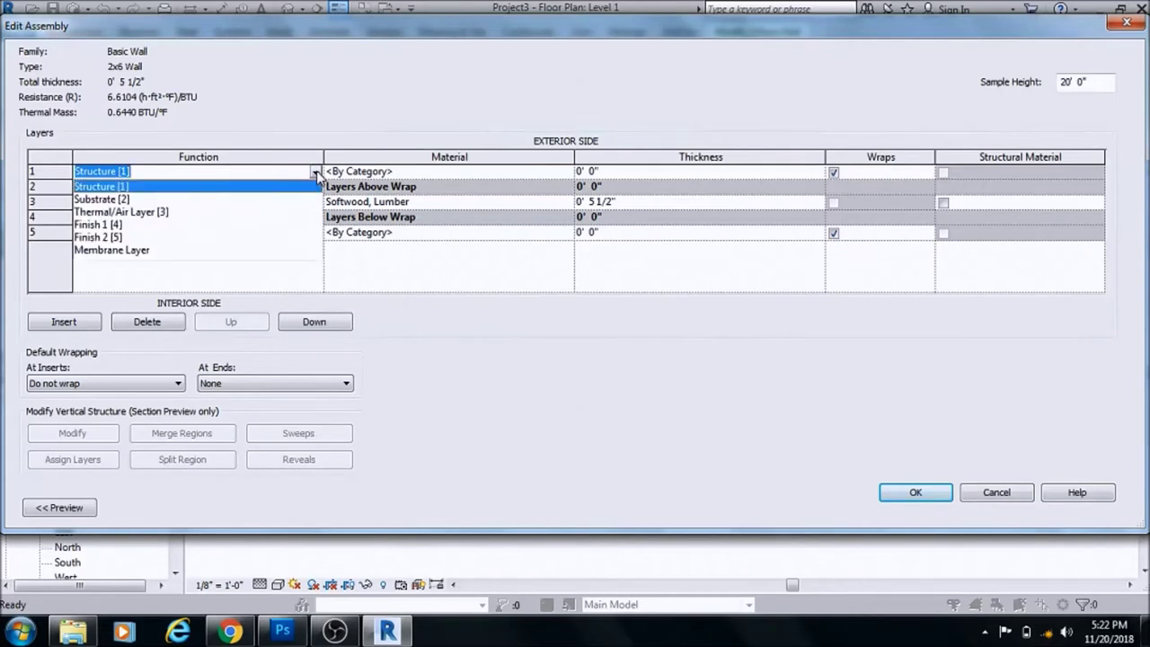
click(127, 225)
click(305, 235)
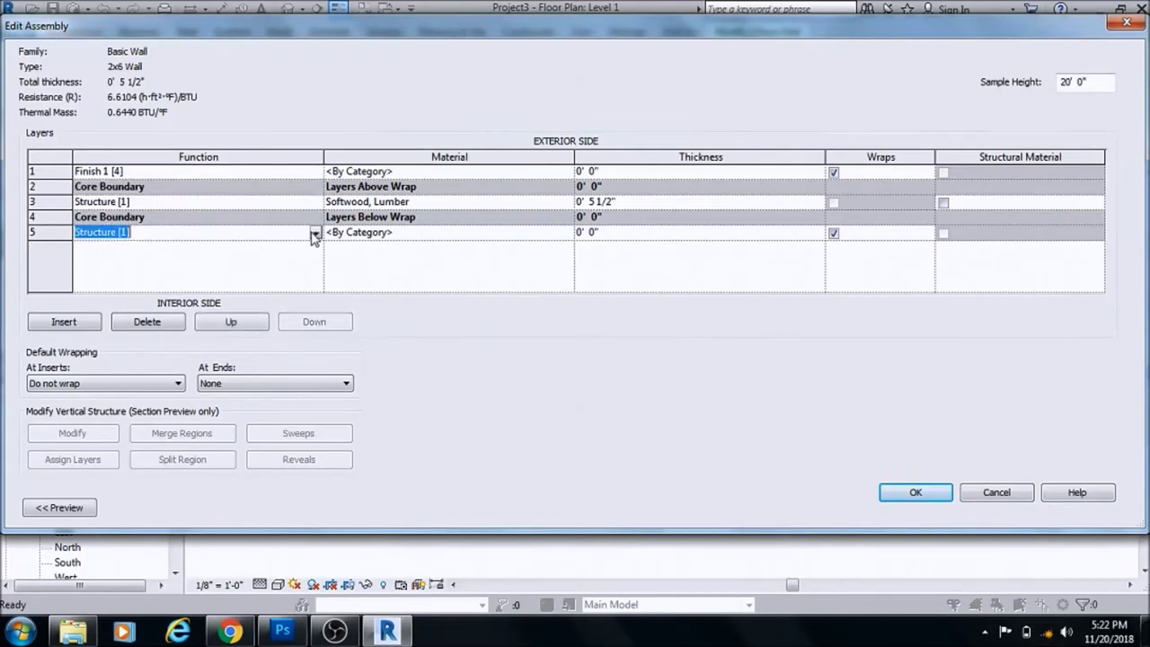
click(315, 232)
click(113, 297)
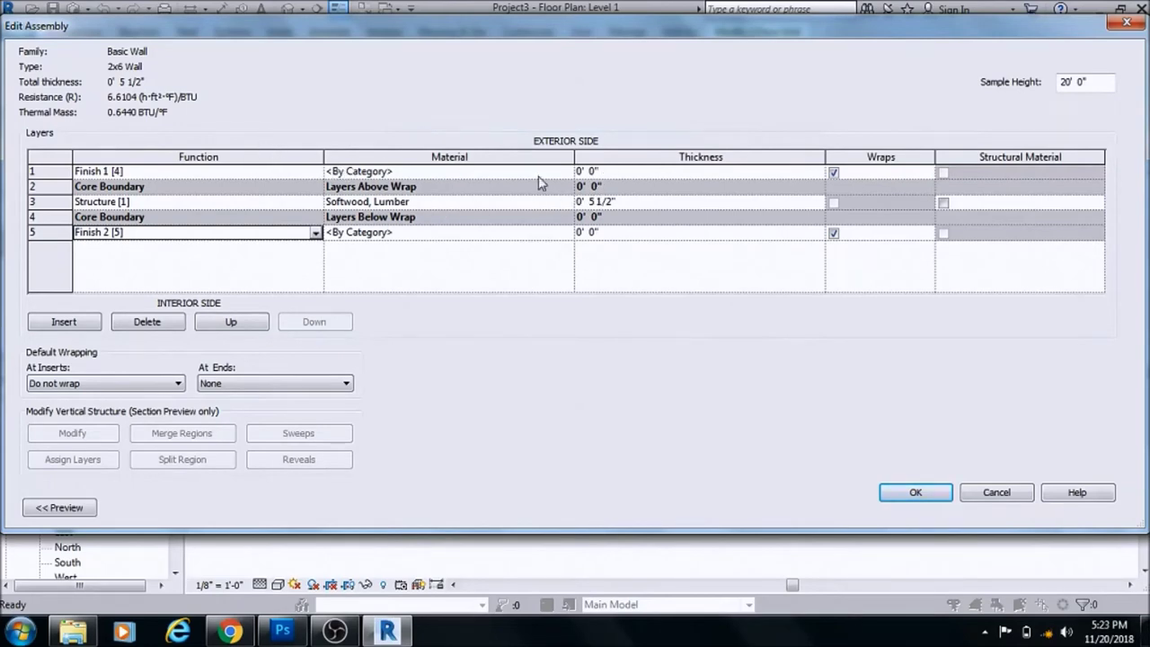
click(598, 172)
Make the exterior layer 3/4" thick and add Siding, Clapboard as its material.
key(BackSpace)
key(BackSpace)
text(3/4")
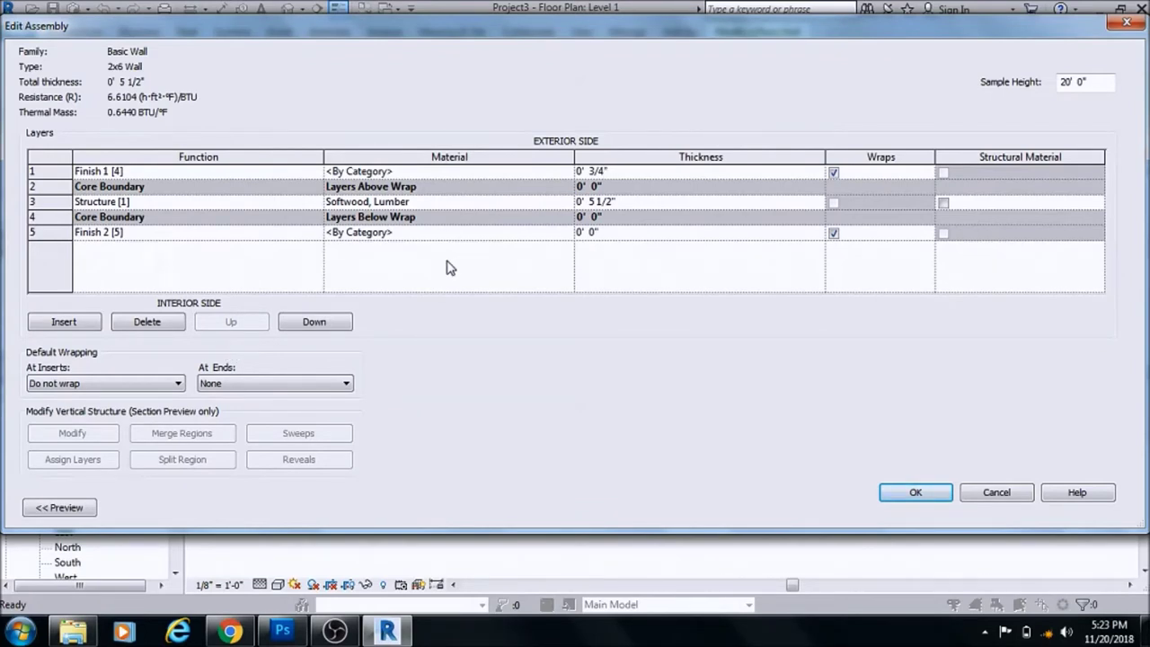
click(445, 173)
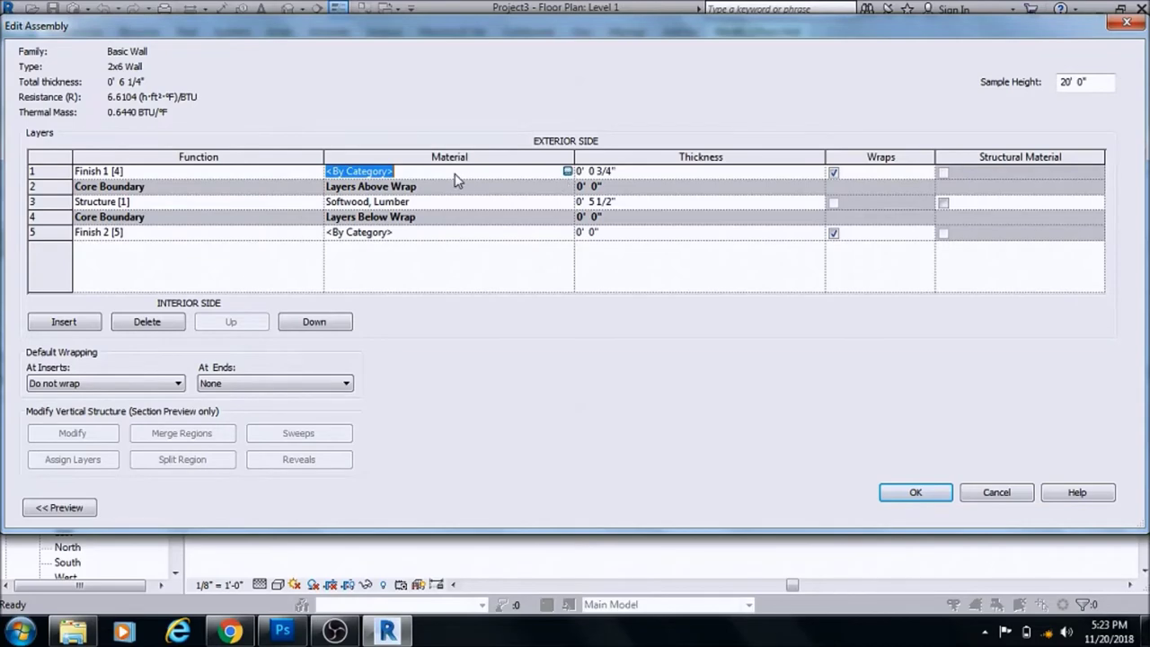
click(567, 170)
click(632, 44)
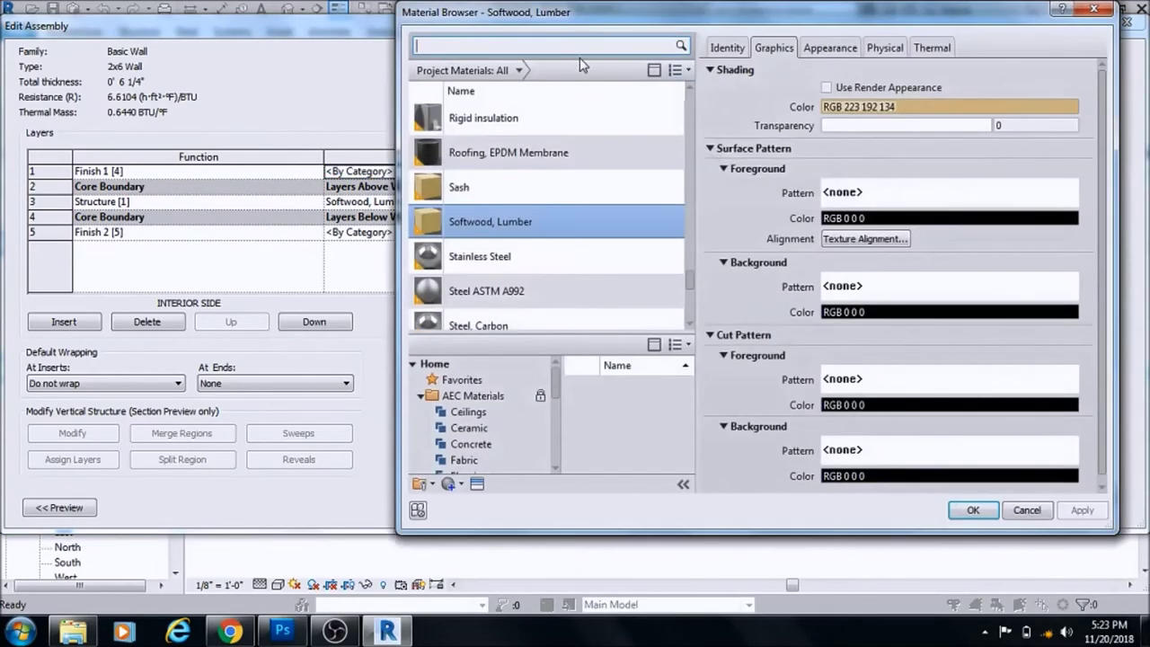
text(siding)
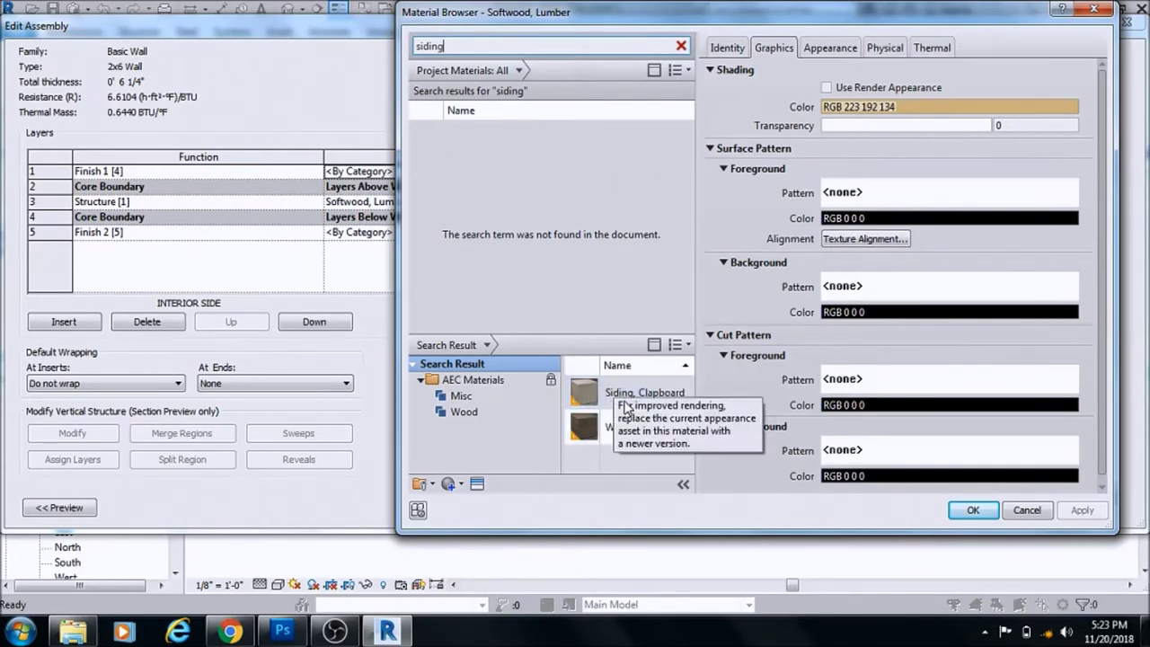
click(666, 393)
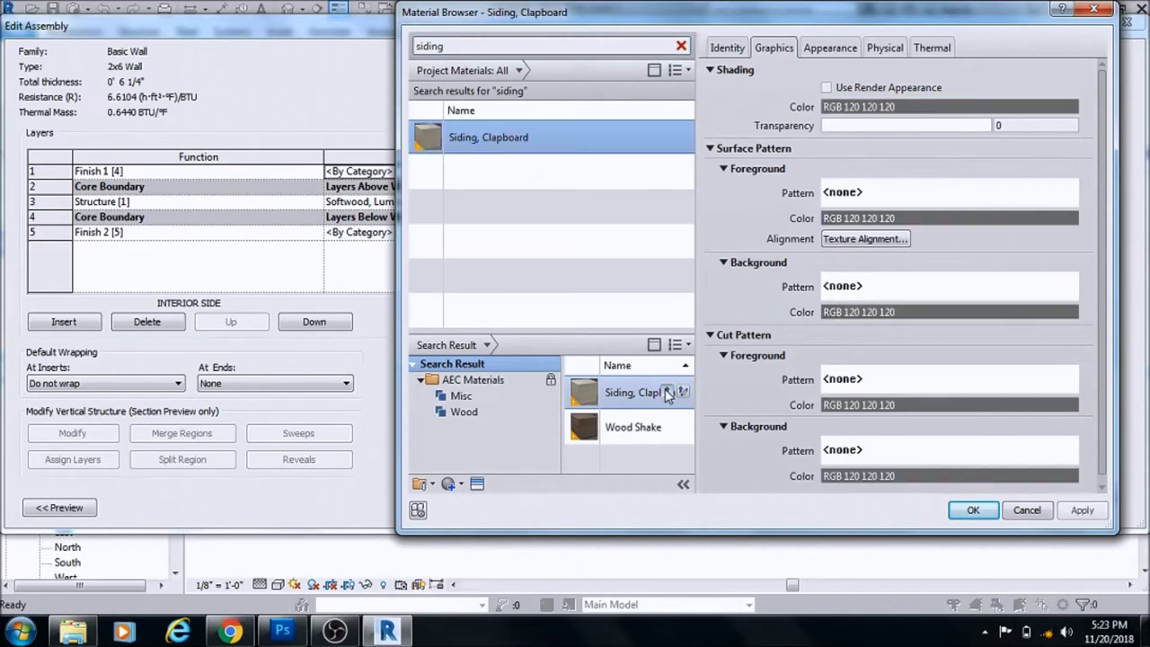
Give Siding, Clapboard a Model 4" Parallel surface foreground pattern and apply it.
click(1039, 191)
click(509, 185)
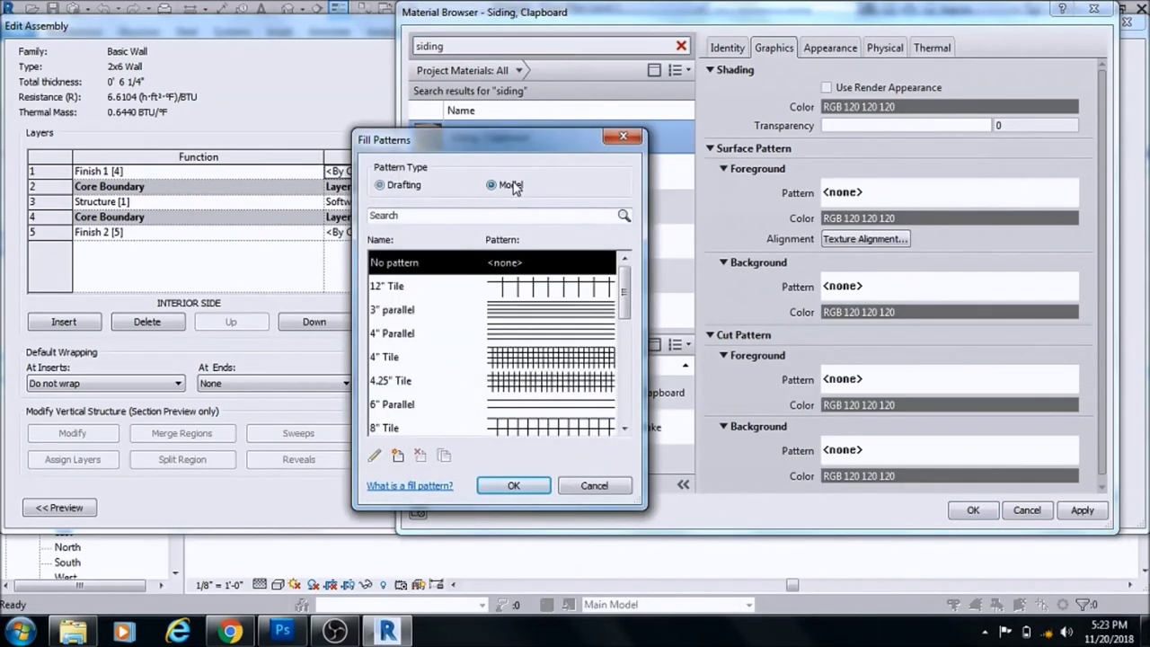
click(529, 335)
click(513, 485)
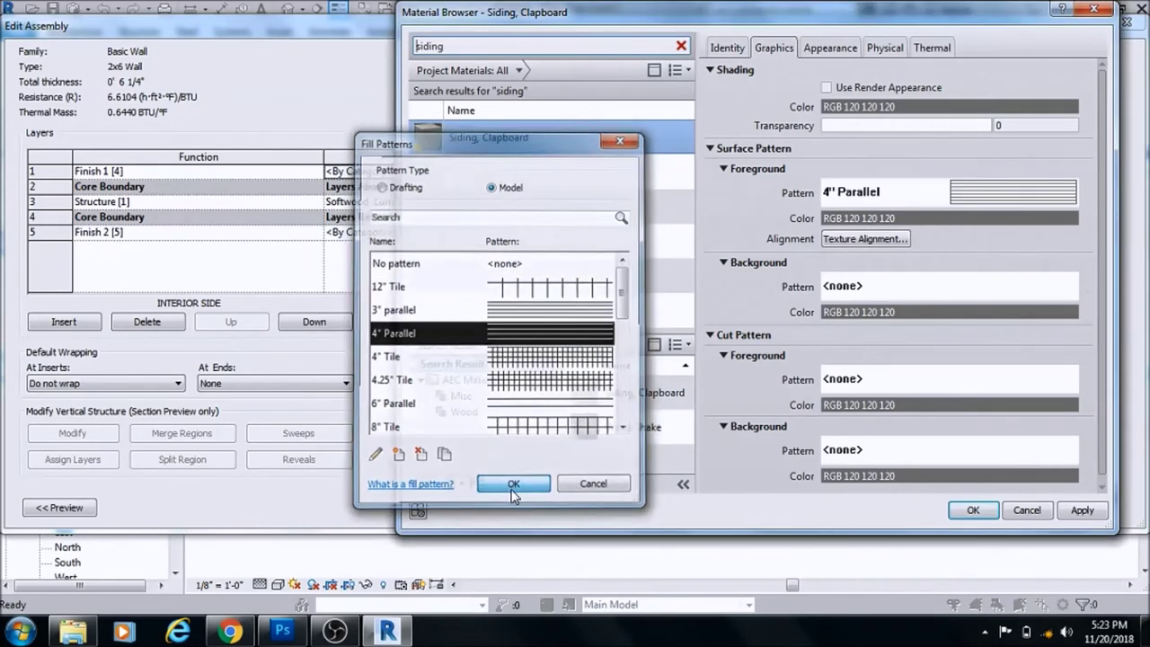
click(973, 510)
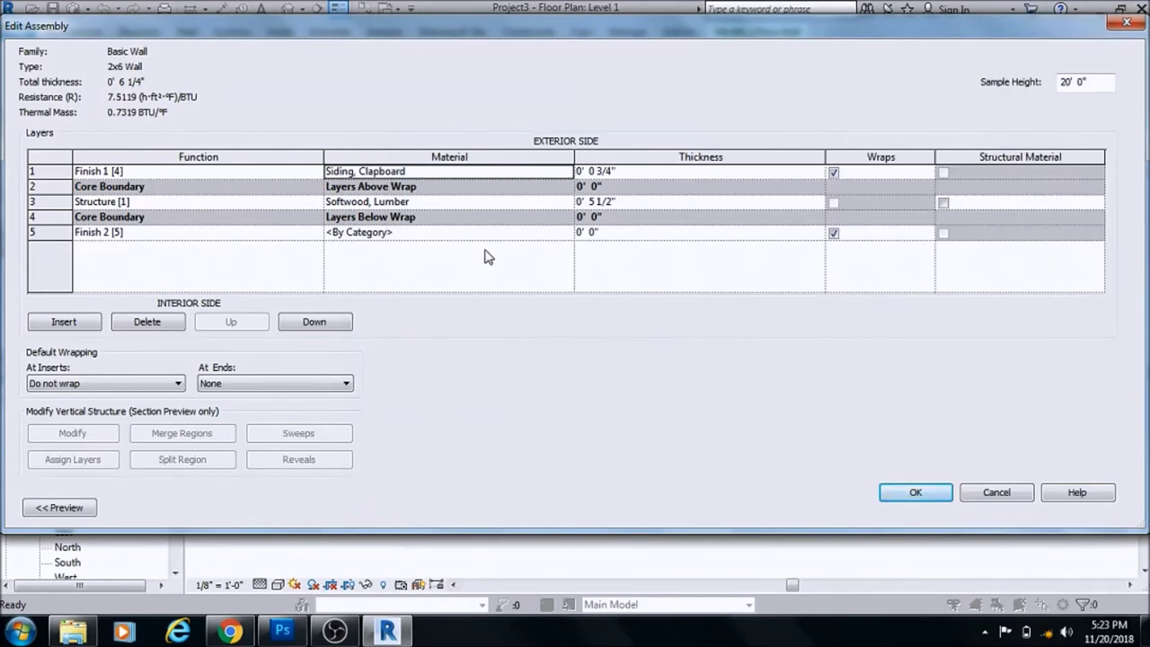
Make the last layer 1/2" thick with Gypsum Wall Board material, then accept and save the 2x6 Wall type.
click(597, 233)
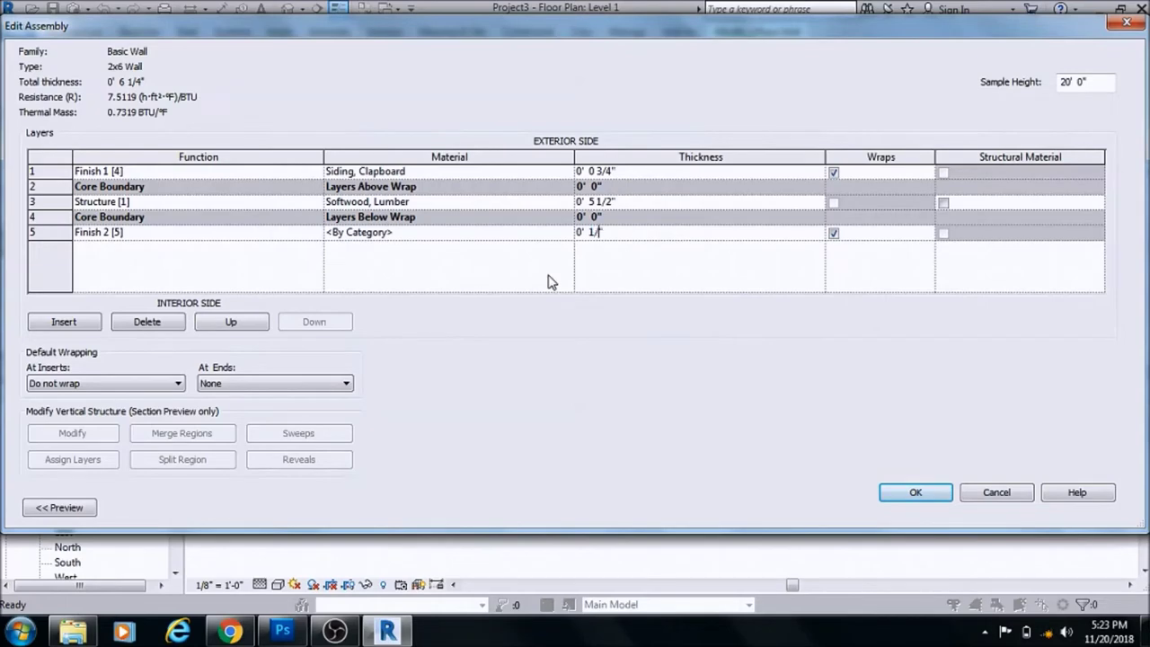
key(Return)
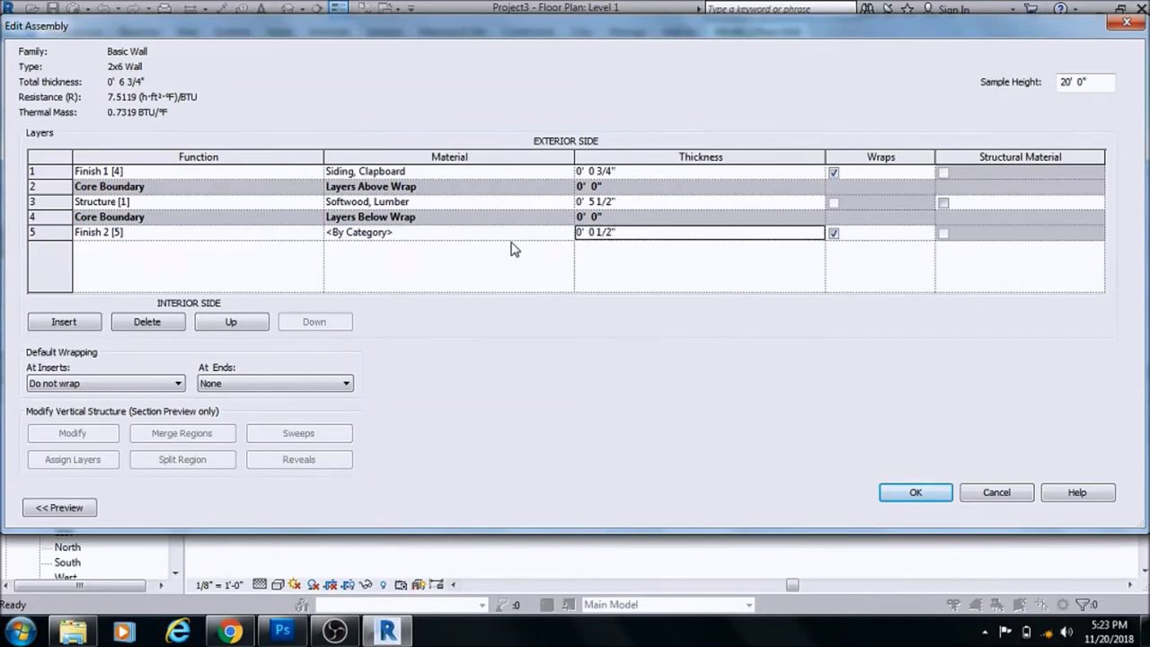
click(543, 233)
click(568, 233)
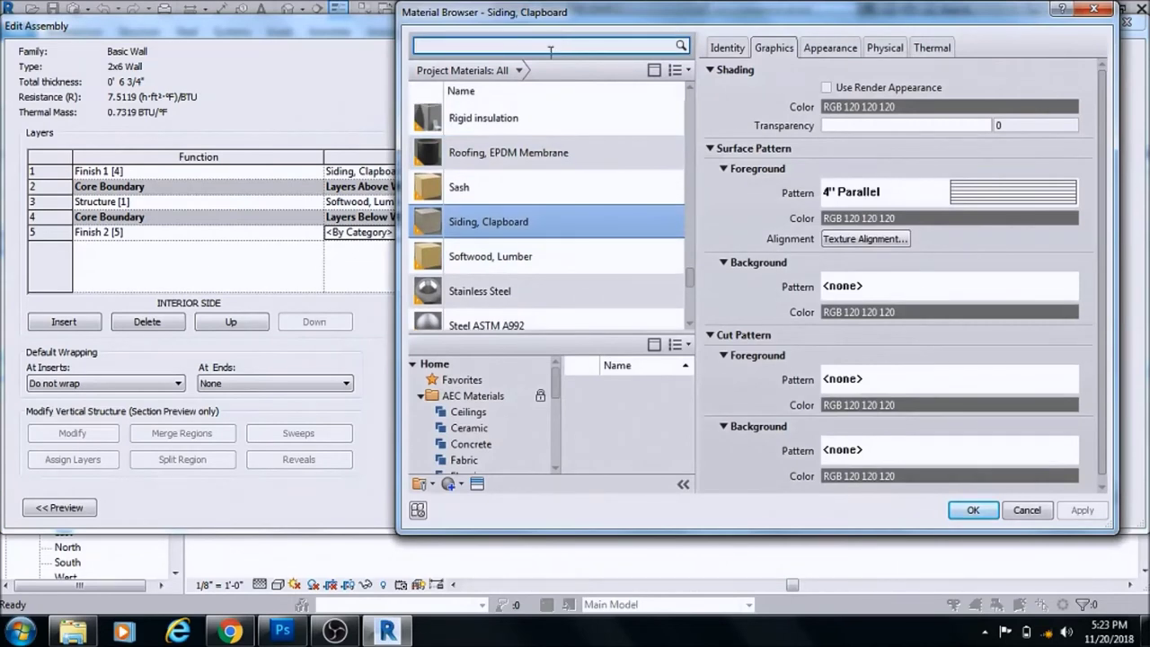
text(gyp)
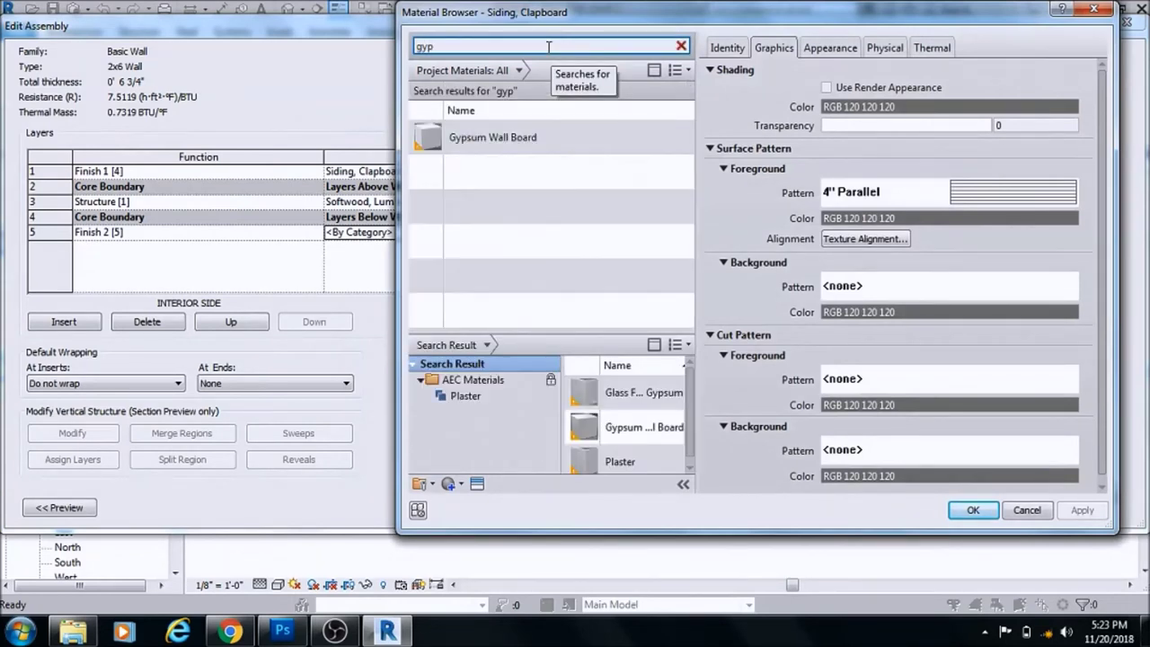
click(489, 137)
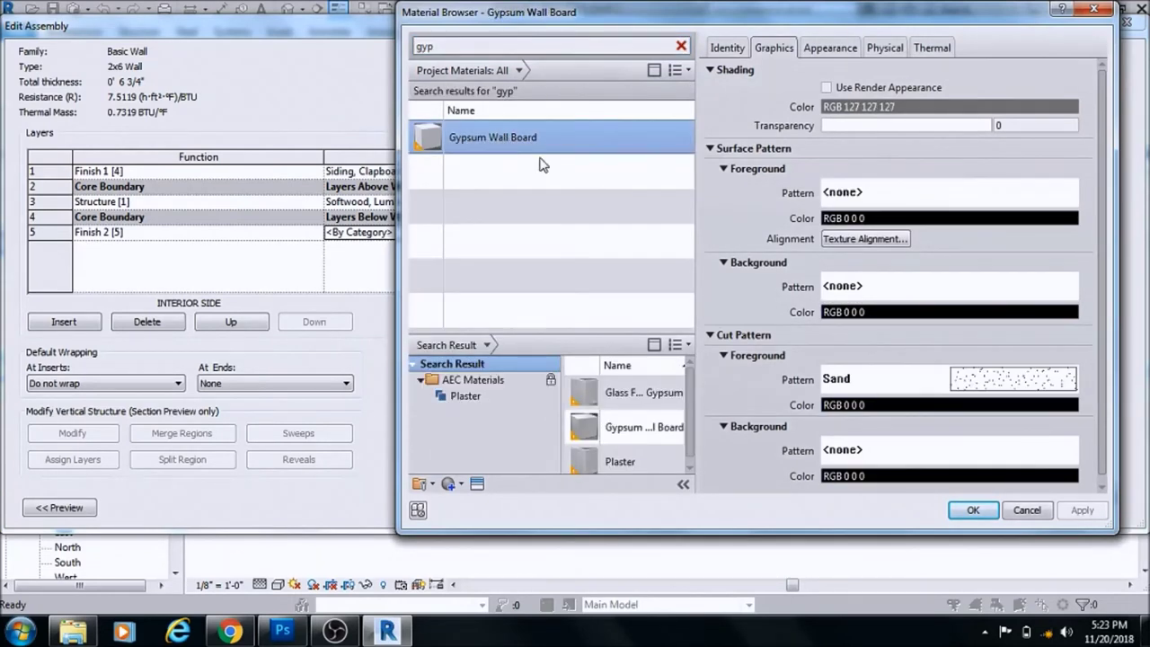
click(973, 510)
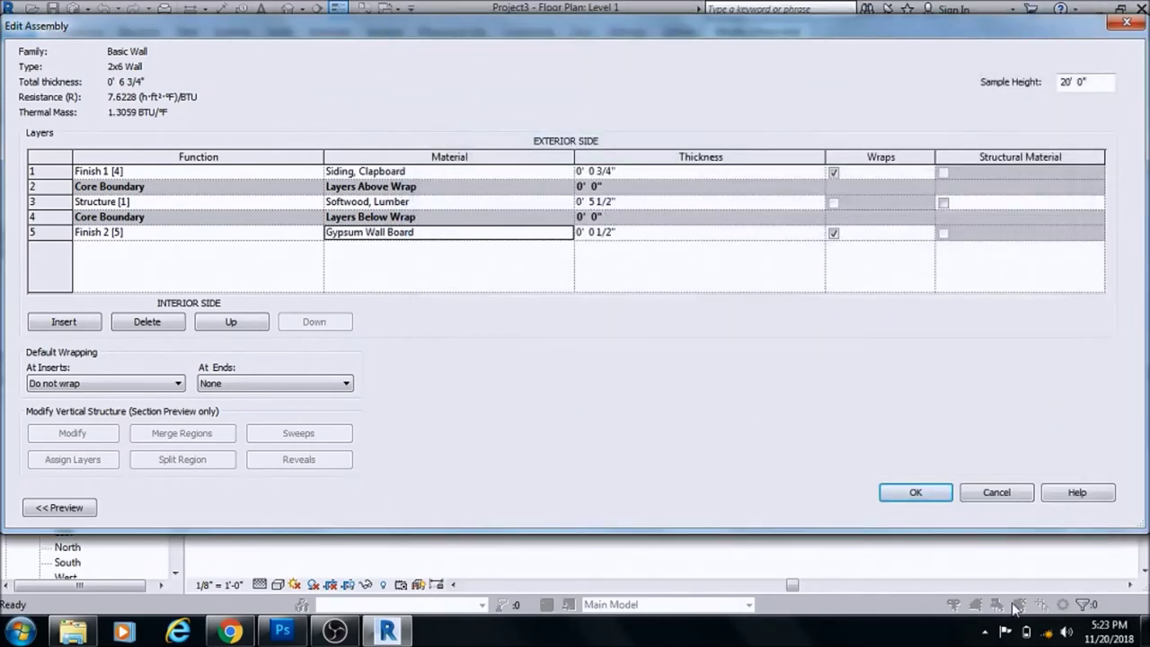
click(915, 492)
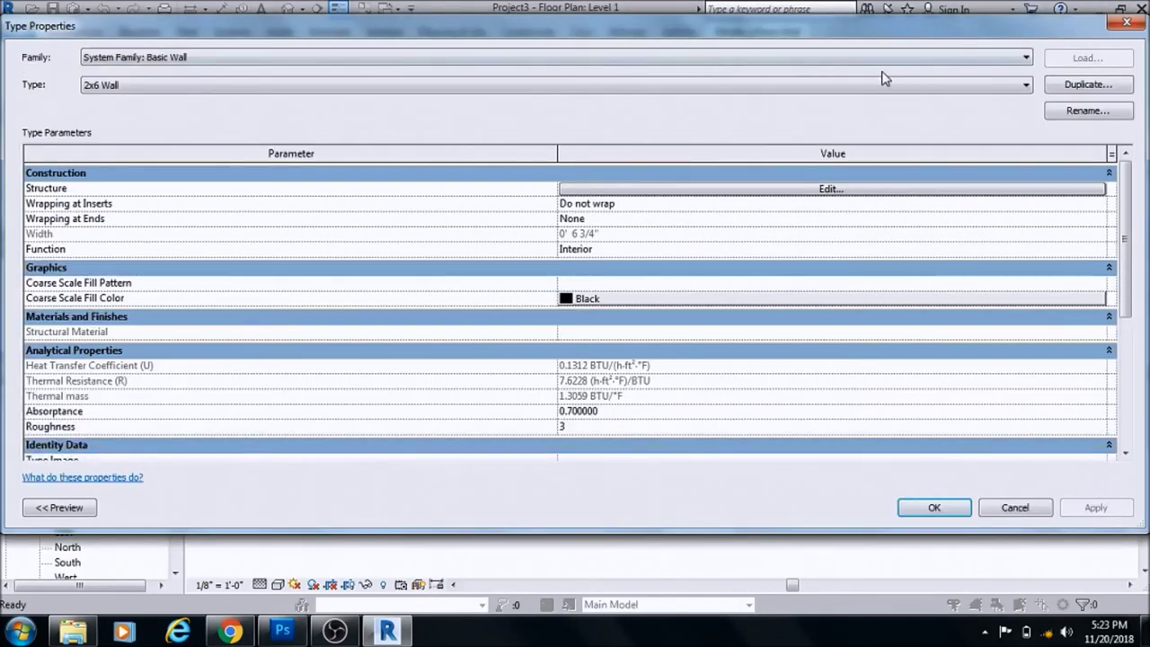
click(934, 508)
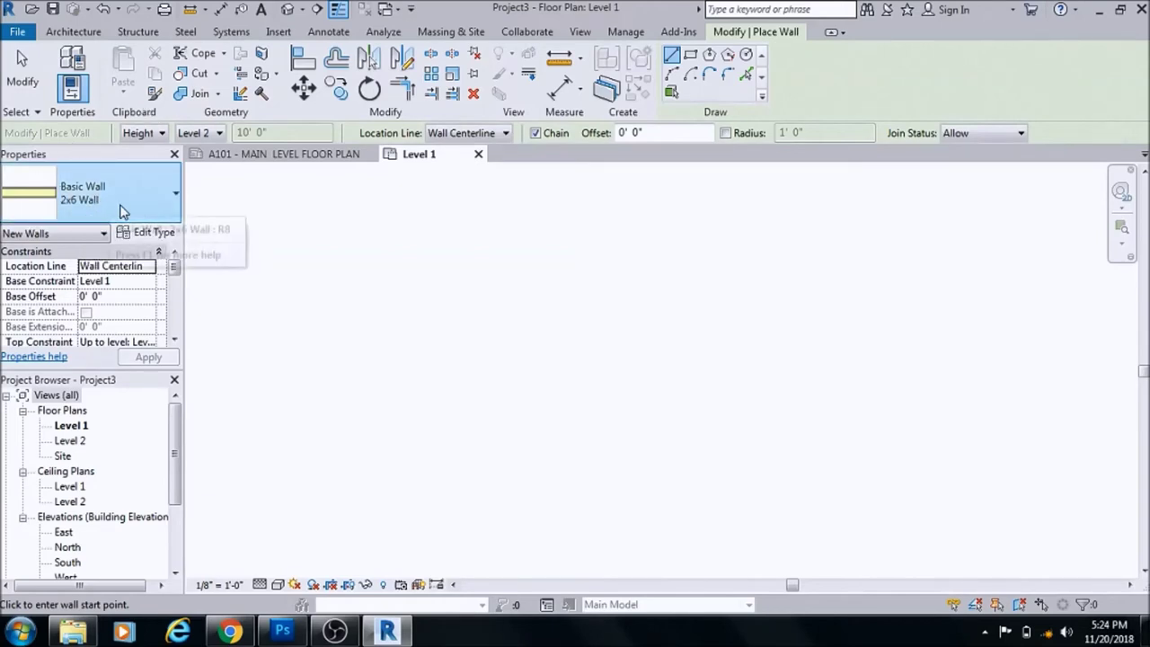
From the Architecture tab, set the first 2x6 wall's start point in the Level 1 view.
click(75, 33)
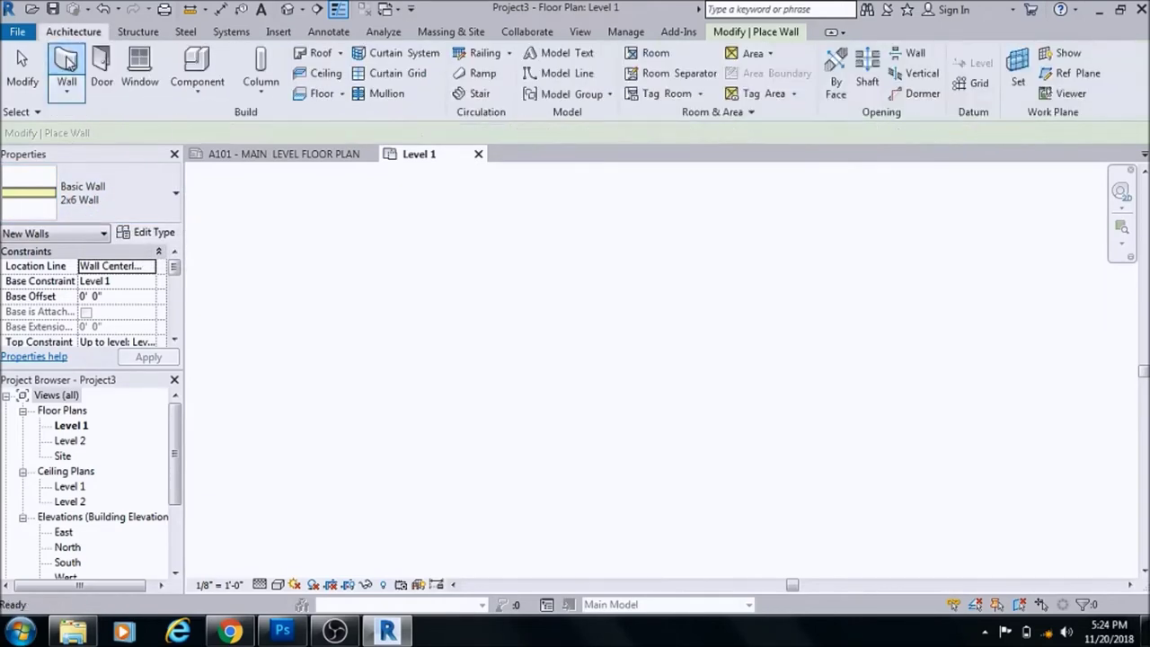
click(386, 305)
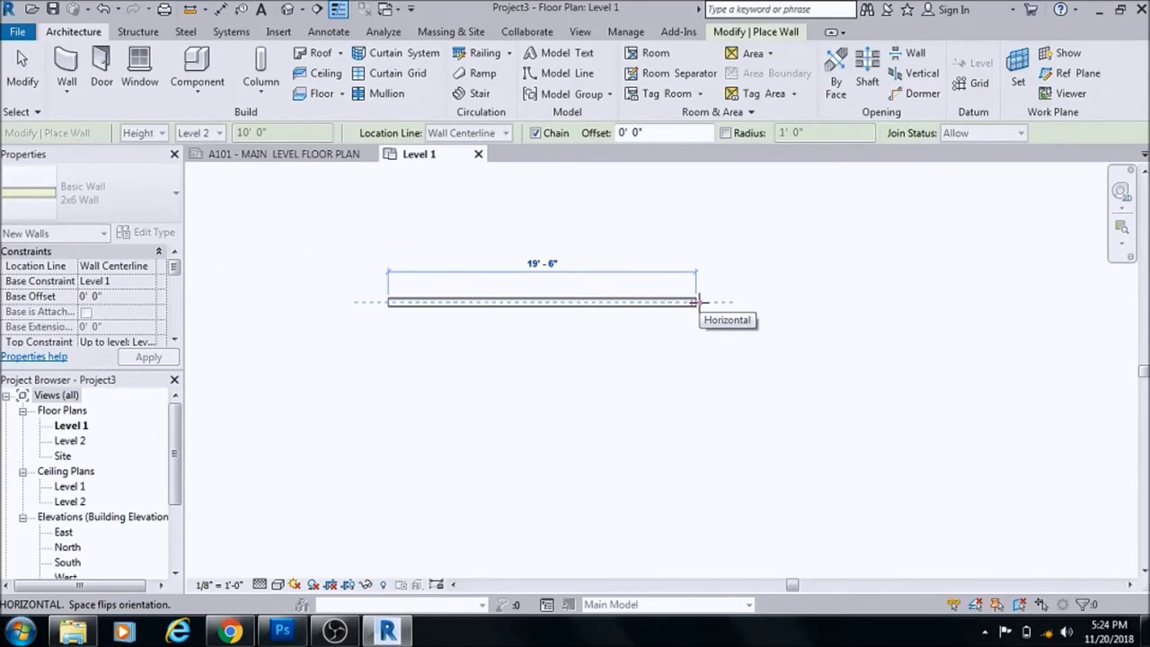
Make the first wall 40' long.
text(4)
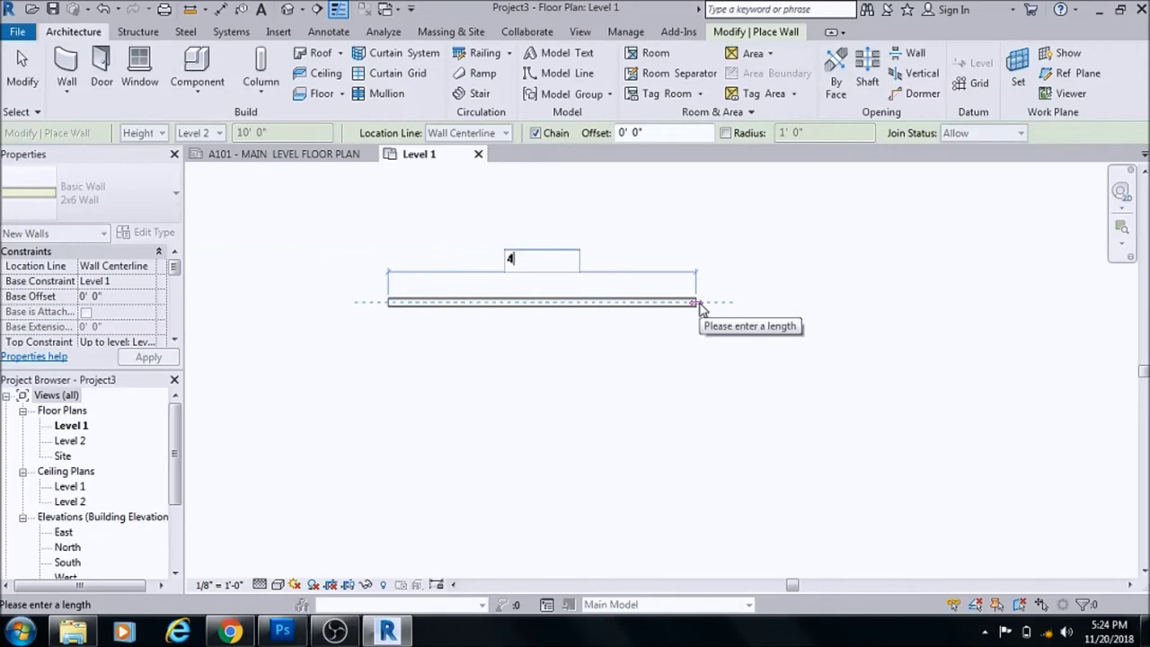
text(0)
key(Return)
scroll(493, 301, down, 2)
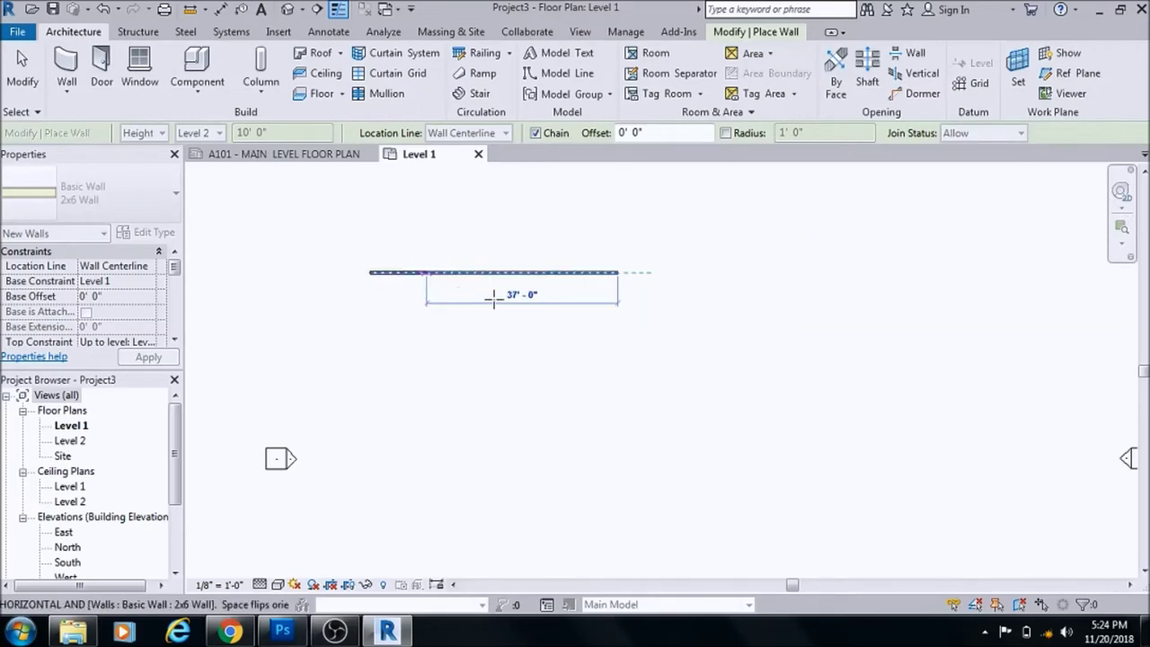
scroll(503, 314, down, 1)
scroll(539, 337, up, 1)
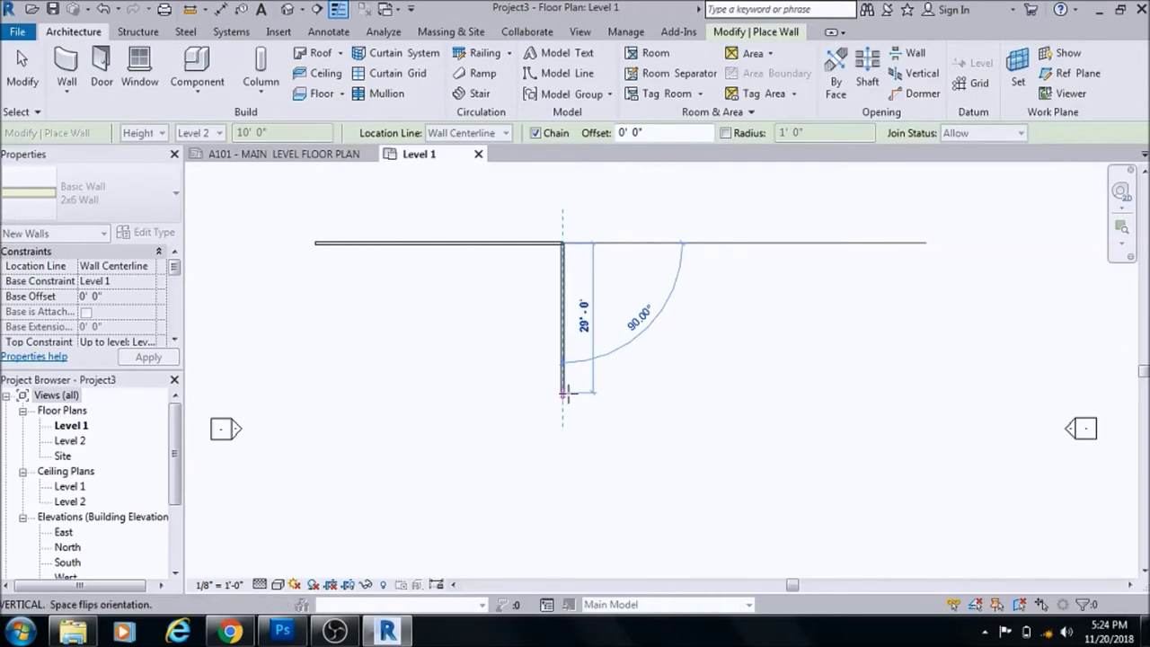
Chain walls of 28', 23'-0", 5'-6" and 26'-0", closing the outline at the top-left corner.
click(563, 388)
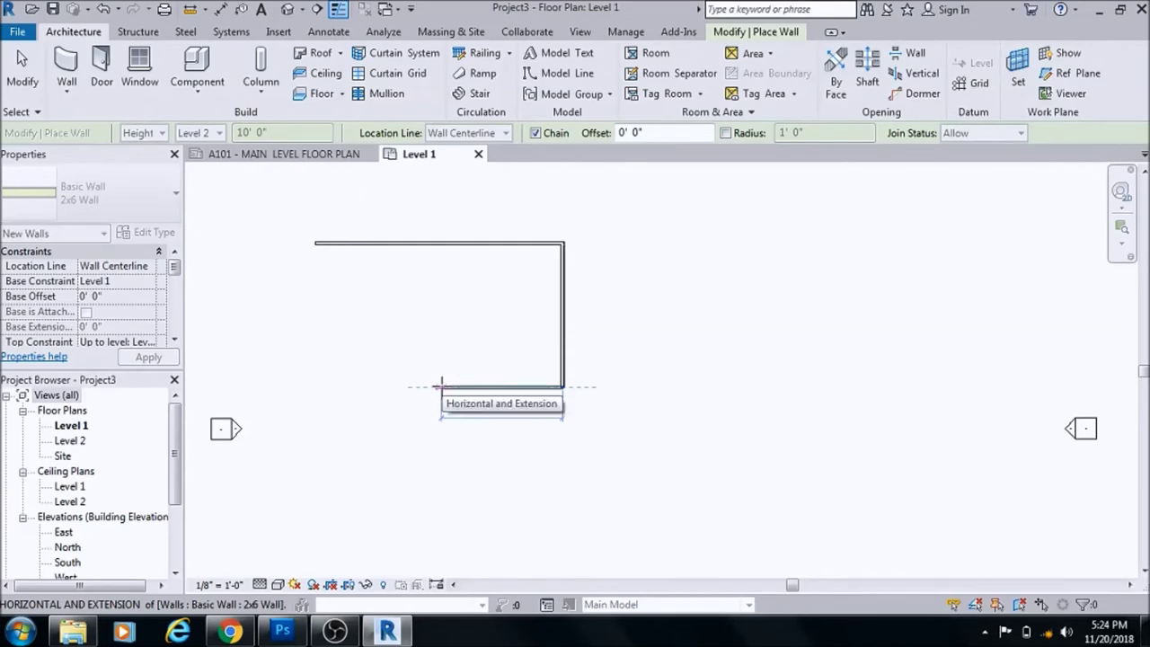
click(442, 387)
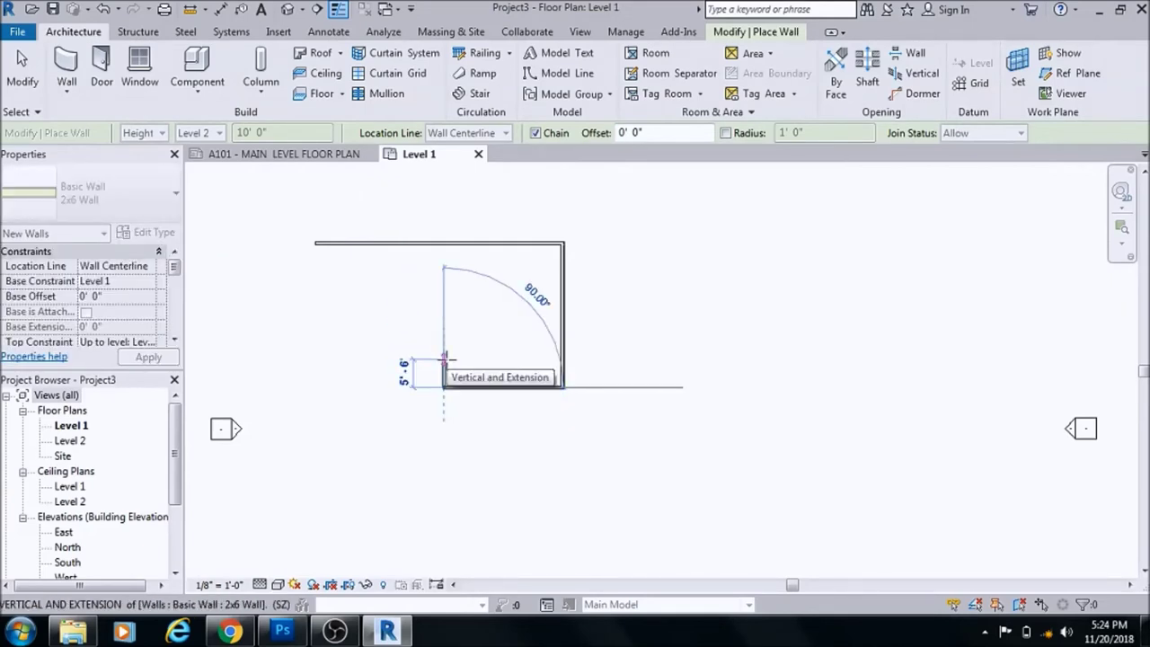
click(443, 358)
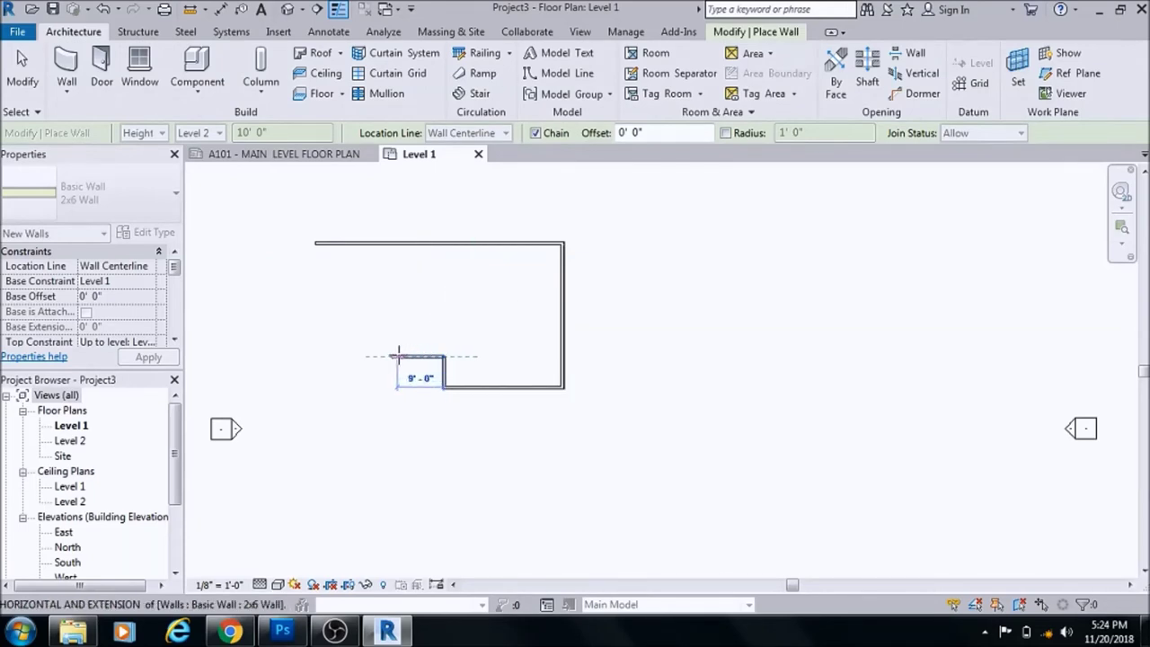
click(315, 357)
click(315, 242)
Stop drawing walls, check the Detail Level options, and select the outline's top wall.
key(Escape)
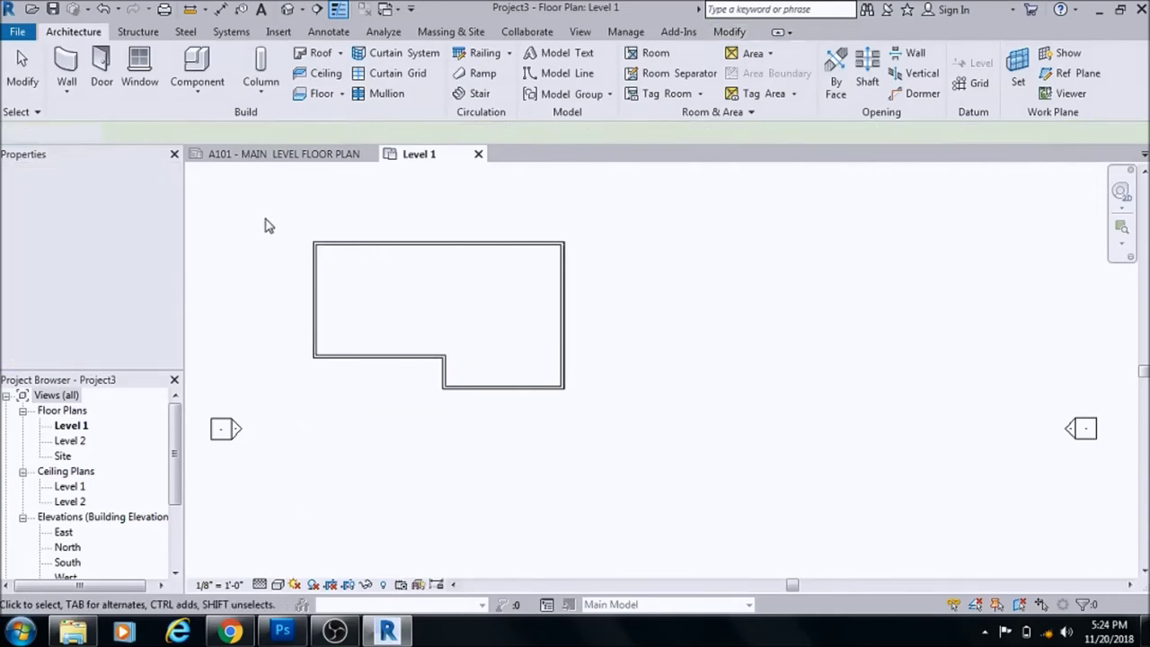
scroll(300, 221, up, 6)
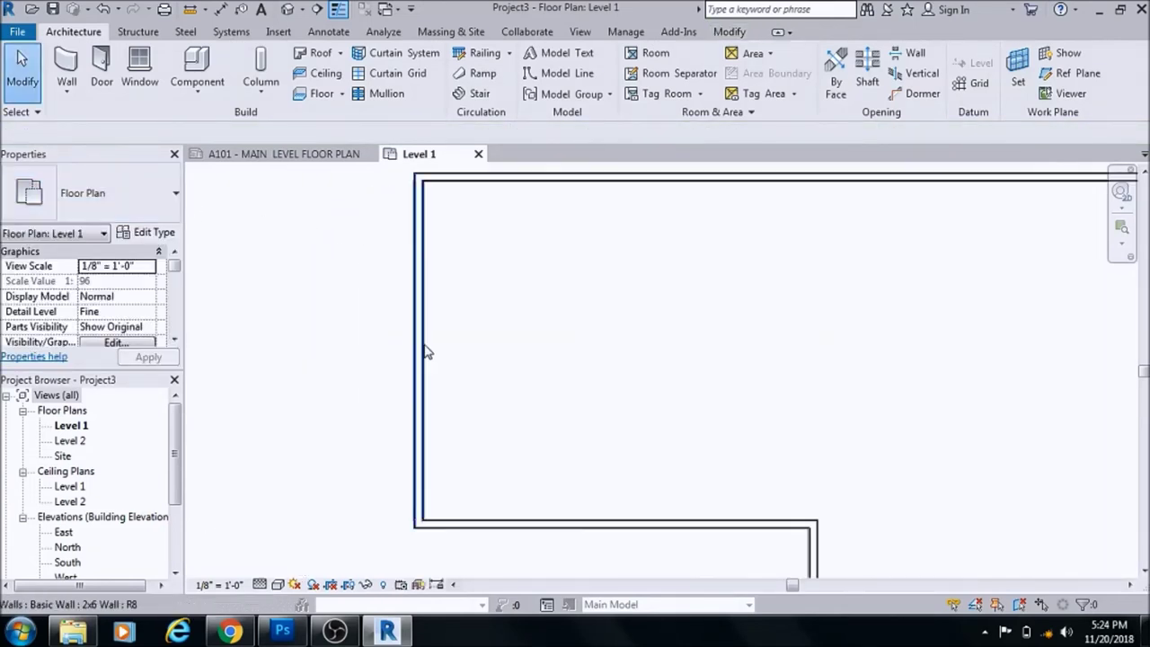
scroll(427, 352, down, 5)
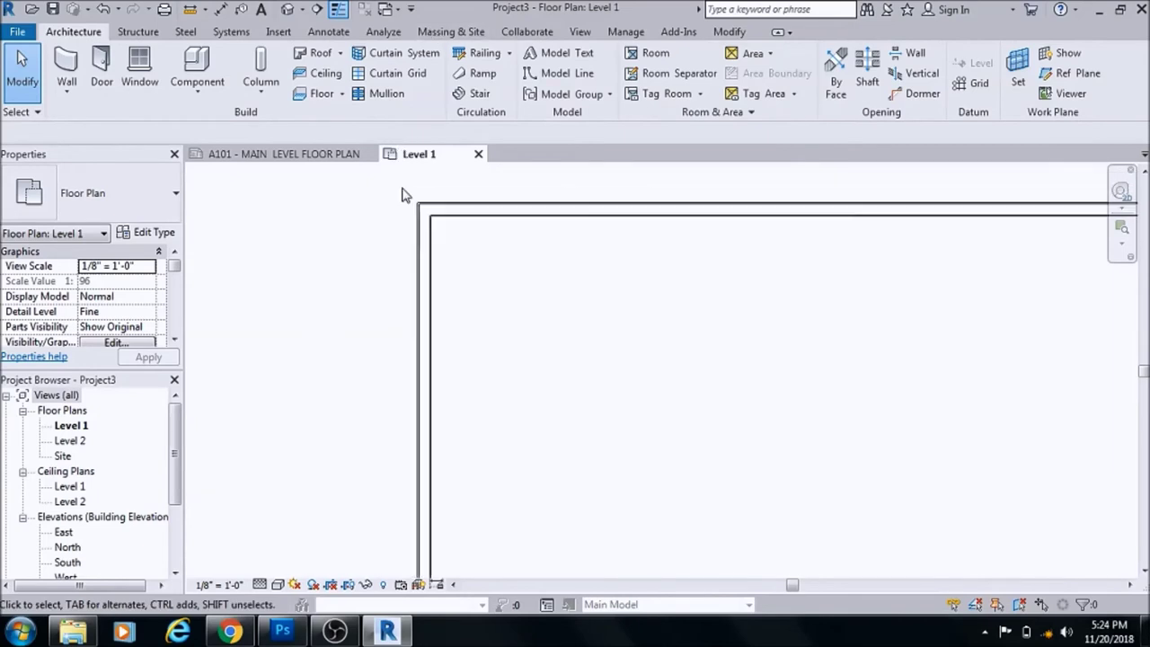
click(260, 585)
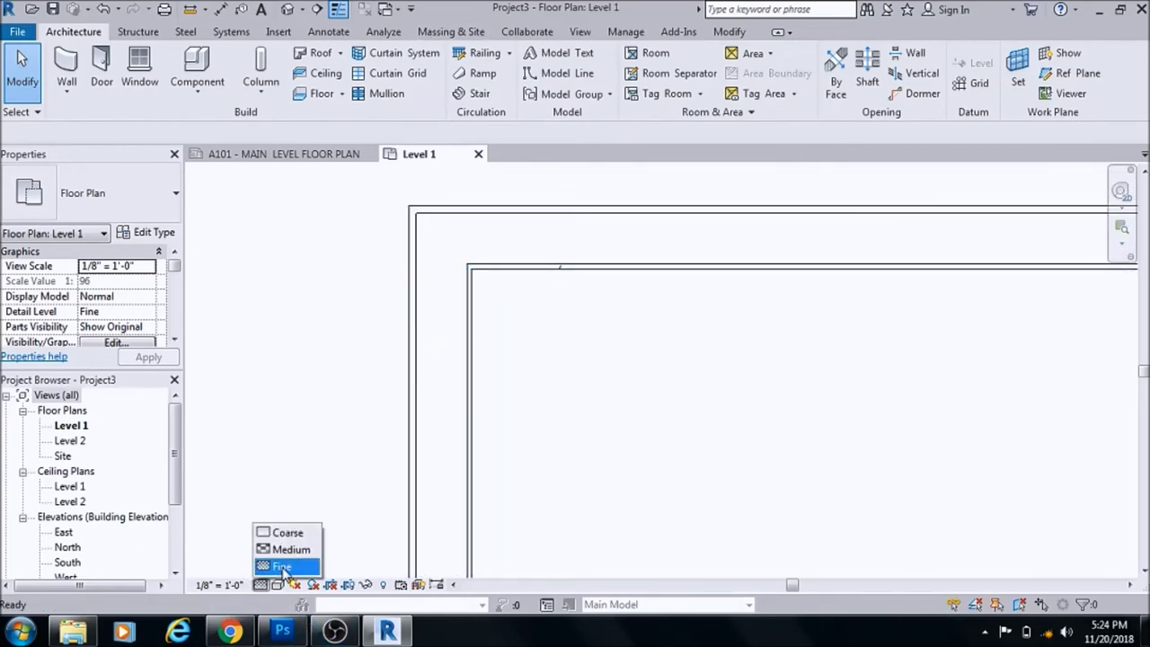
click(371, 205)
click(507, 223)
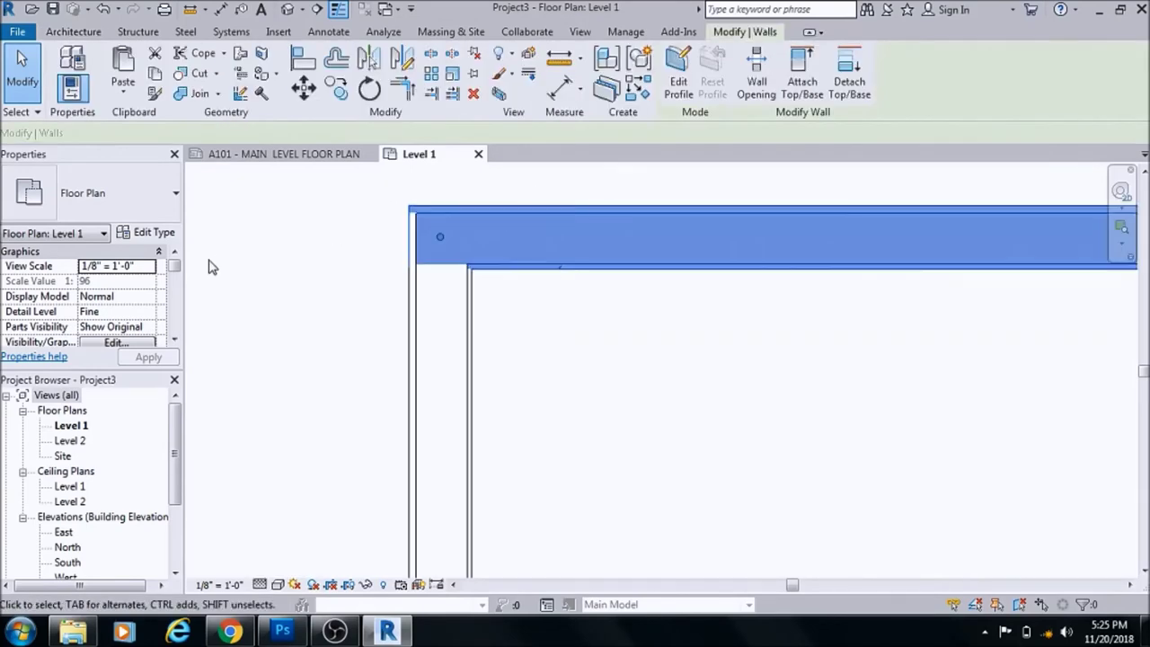
click(148, 232)
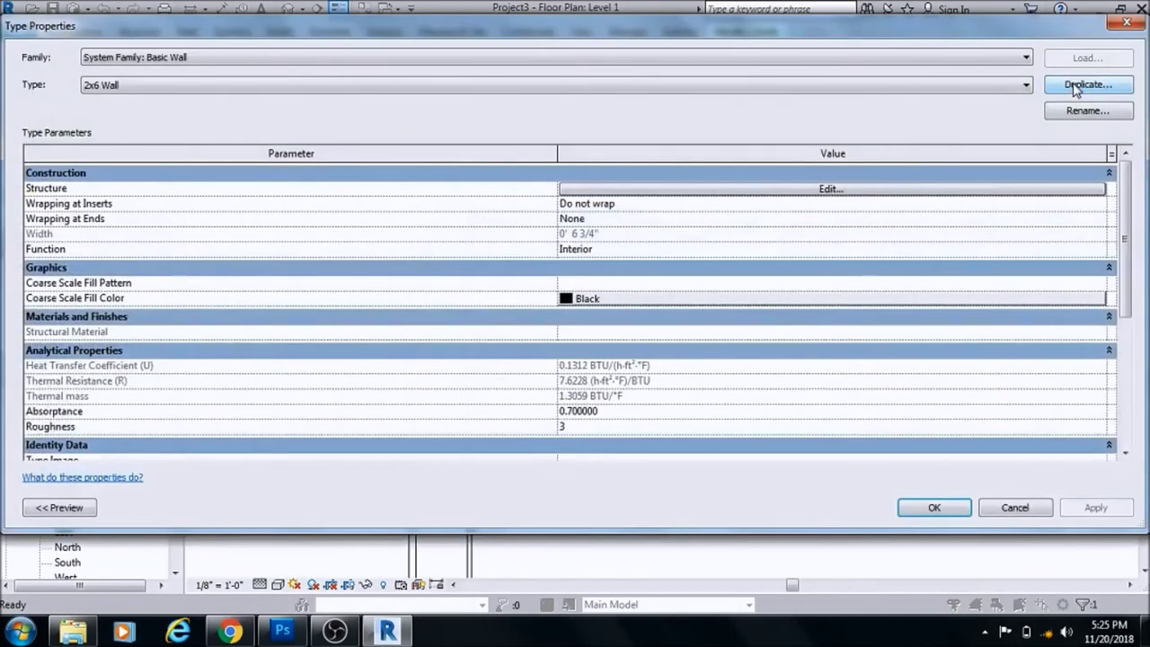
click(791, 189)
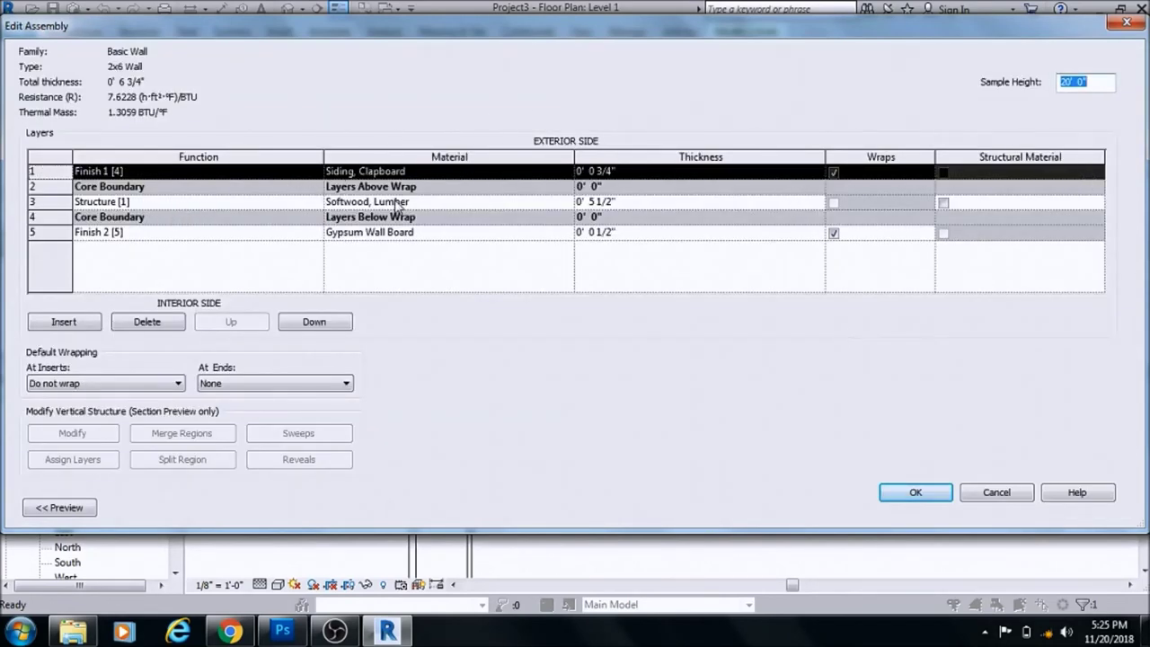
click(559, 209)
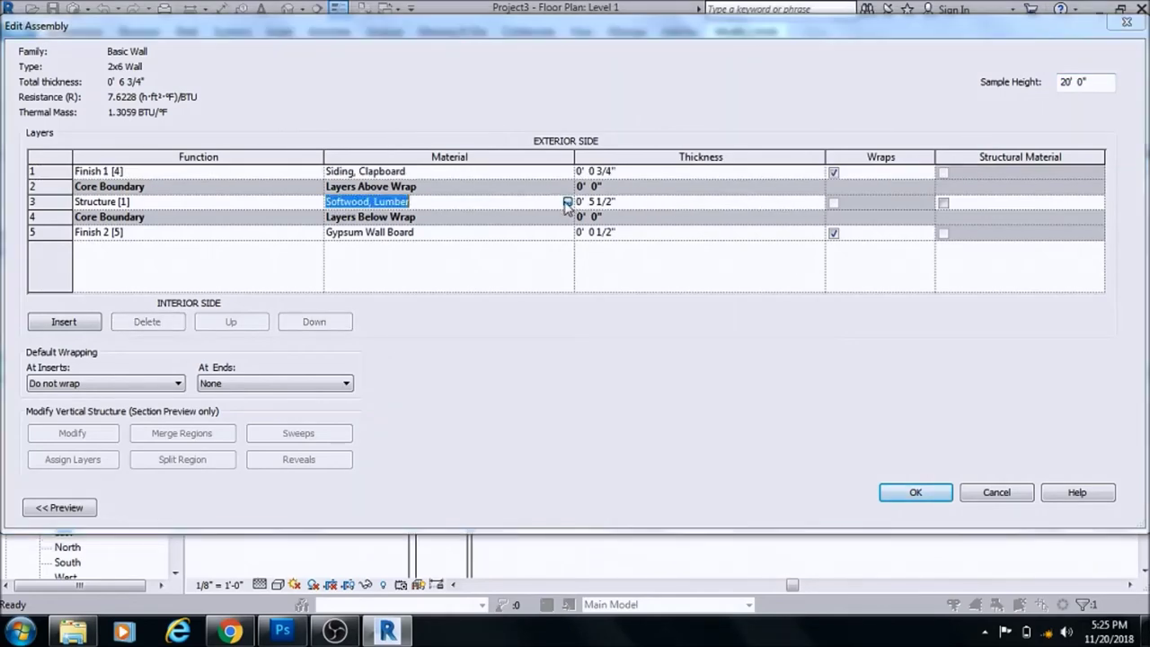
click(566, 201)
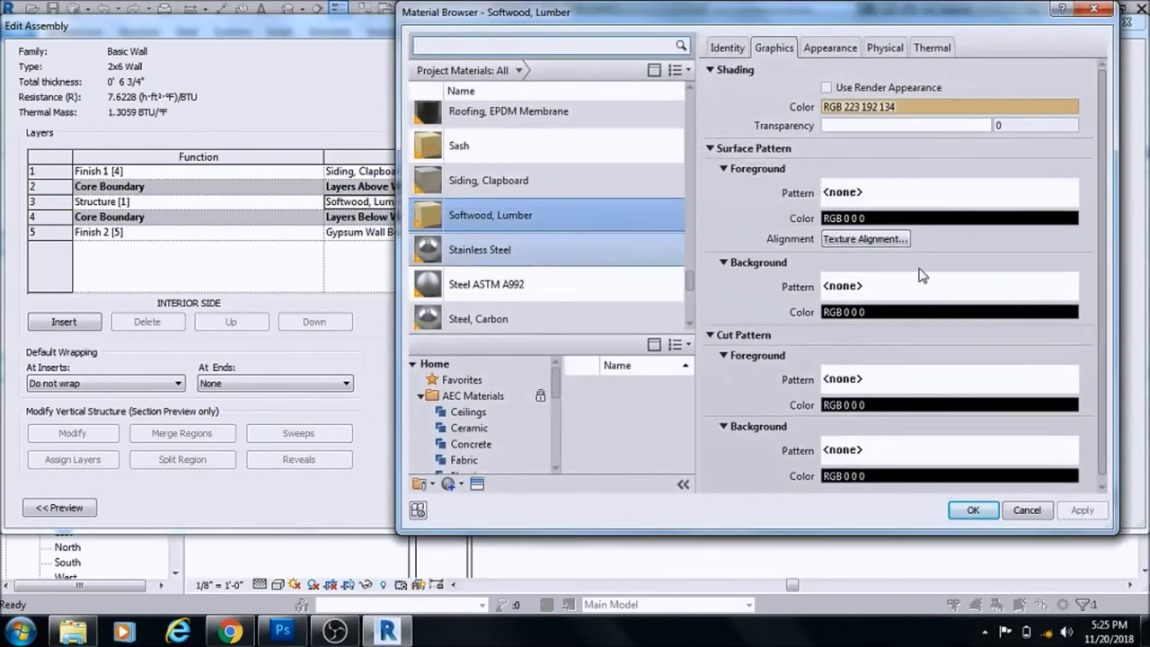
click(916, 379)
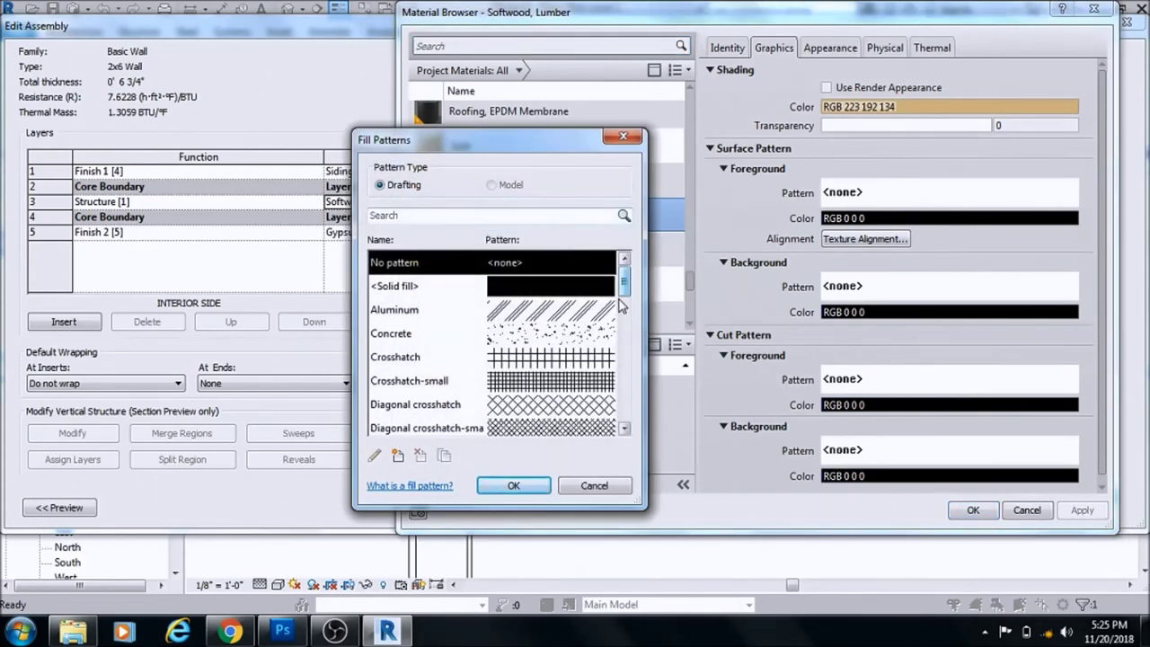
click(521, 485)
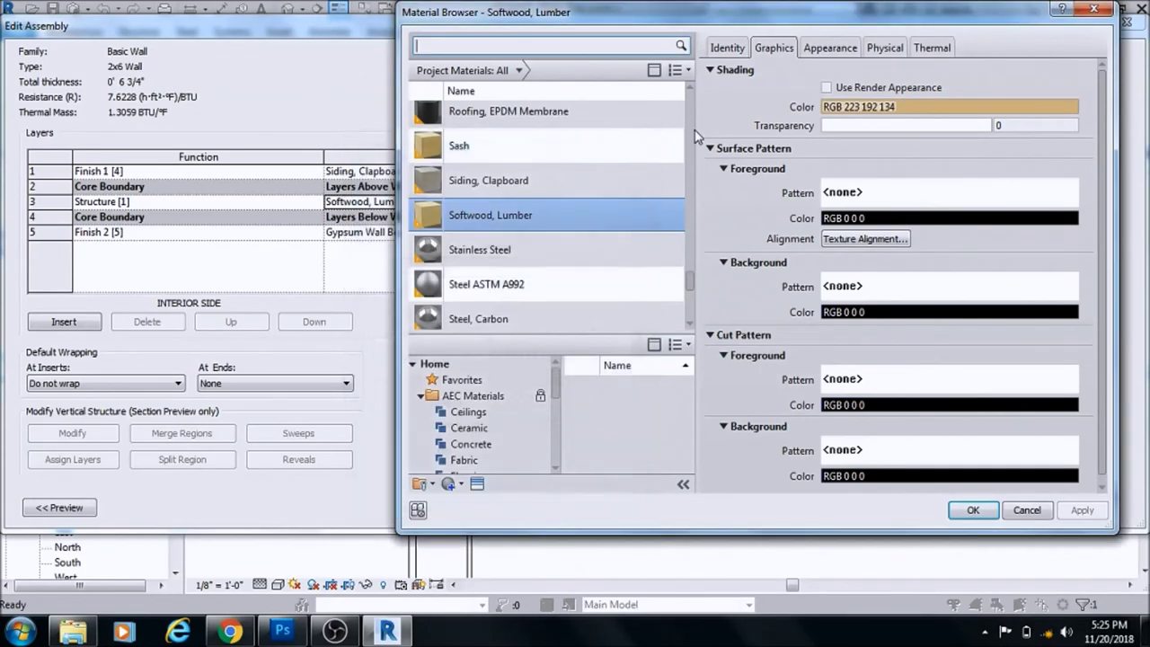
click(983, 509)
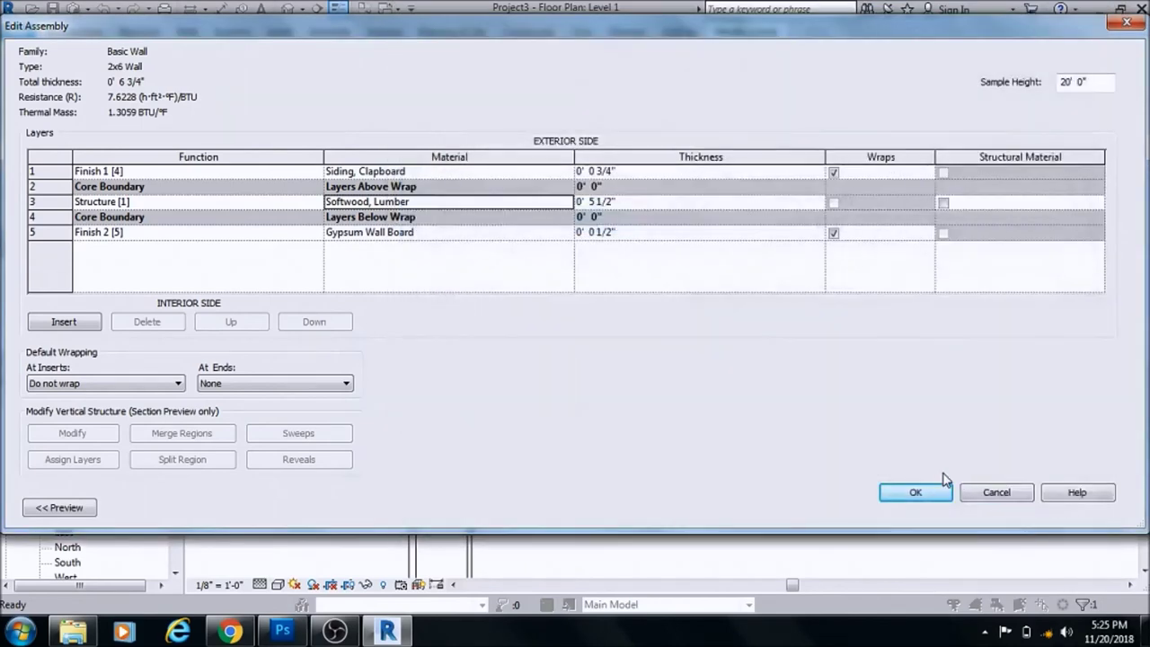
click(993, 494)
click(1003, 508)
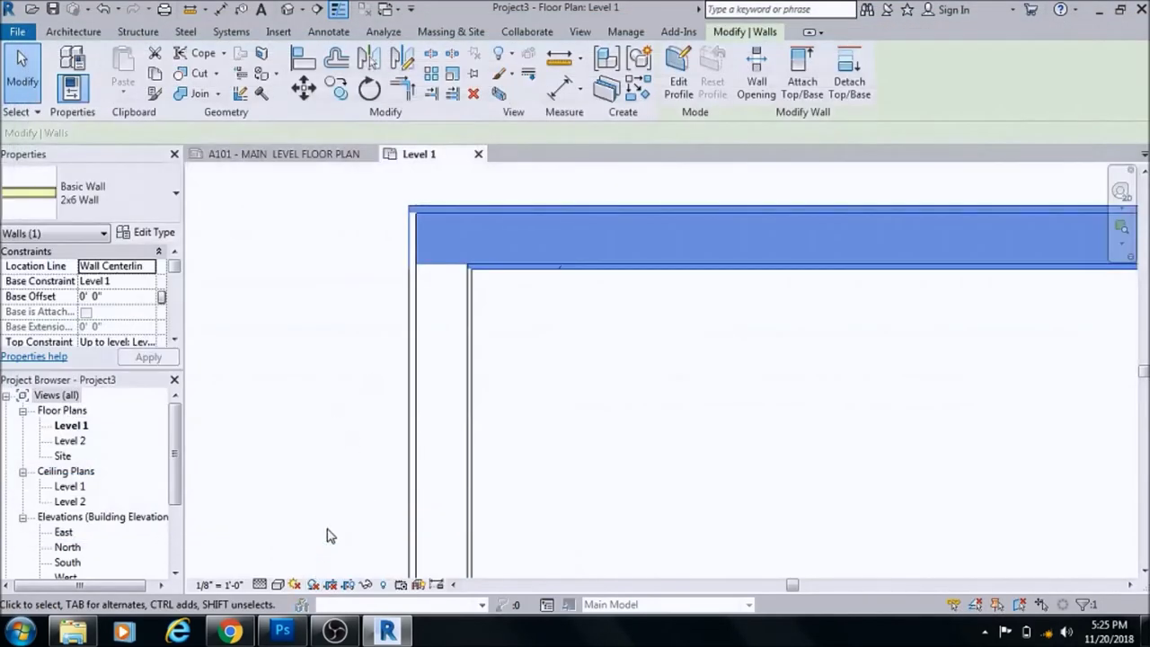
click(261, 584)
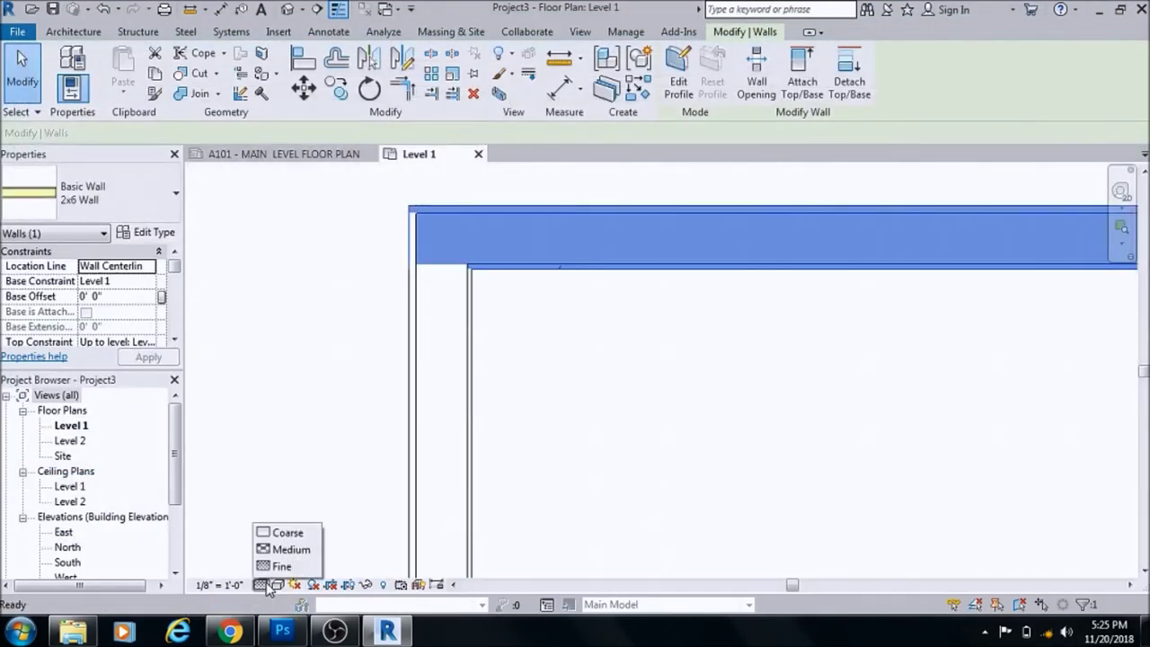
click(305, 534)
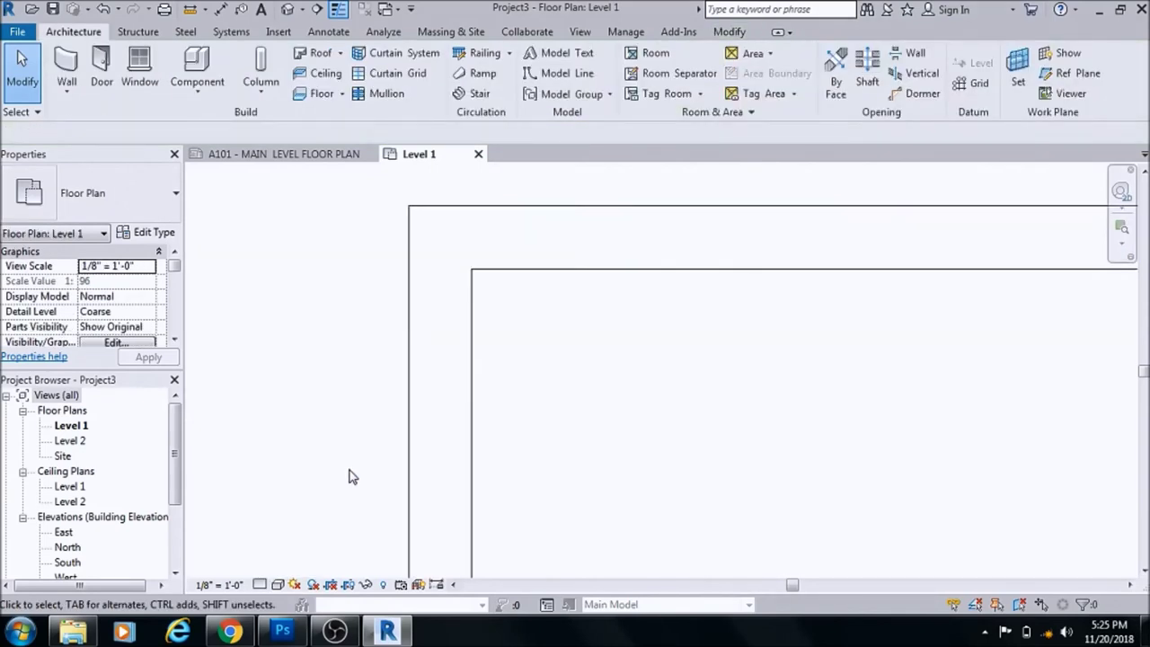
scroll(352, 476, down, 3)
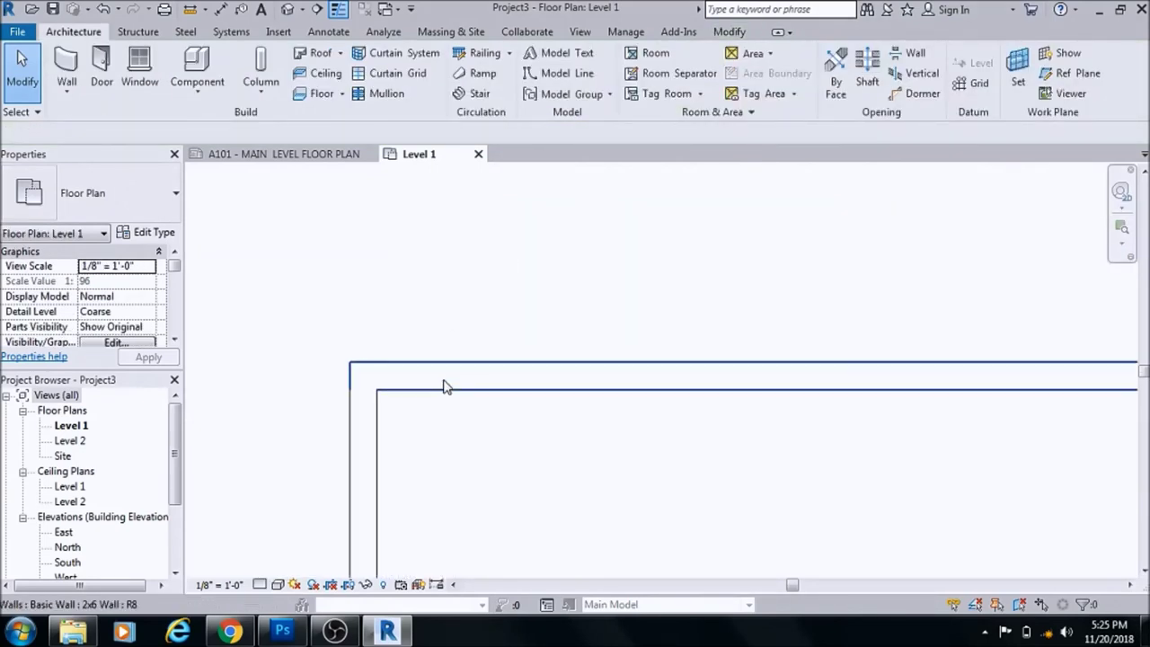
scroll(447, 386, up, 1)
click(264, 585)
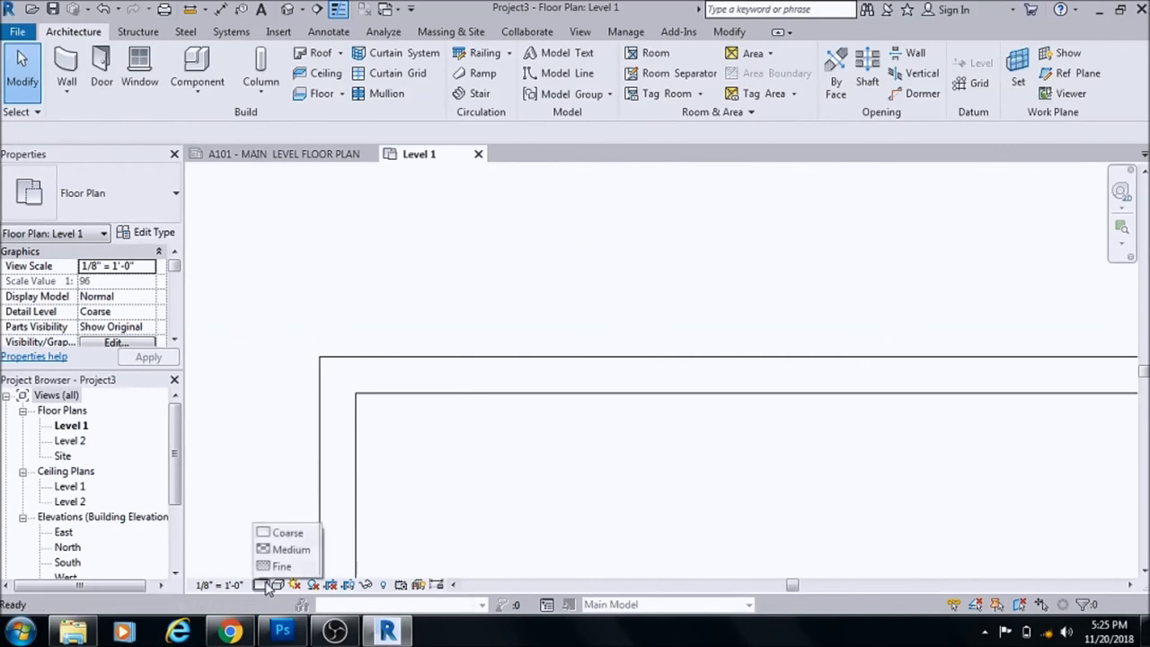
click(271, 566)
click(457, 392)
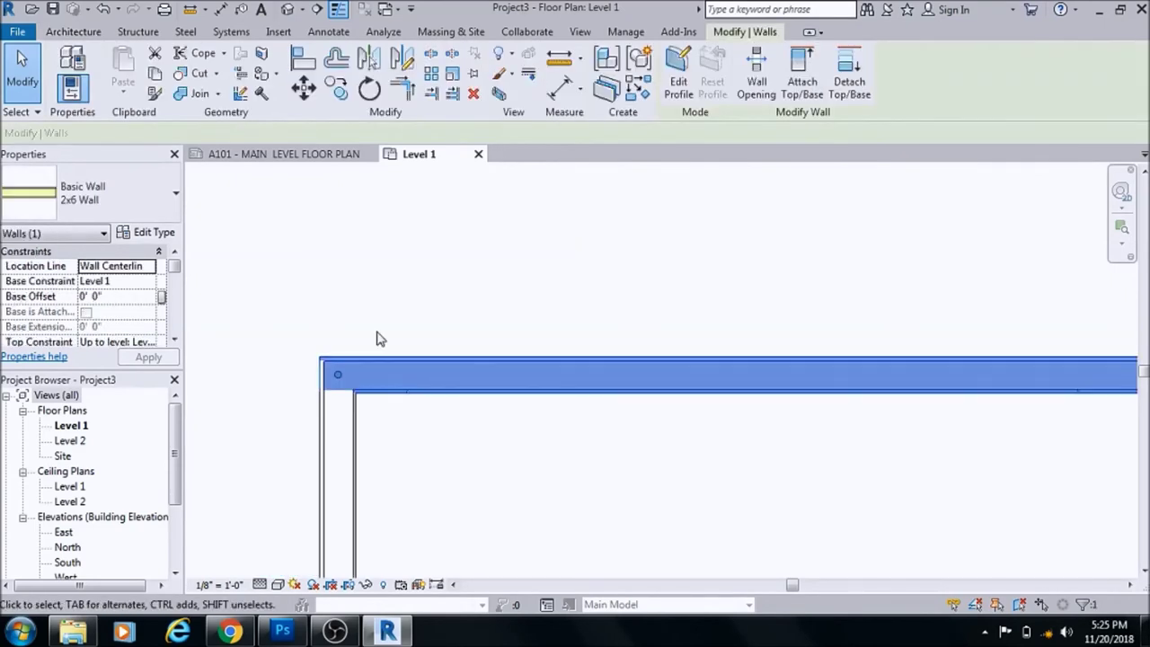
scroll(472, 277, down, 3)
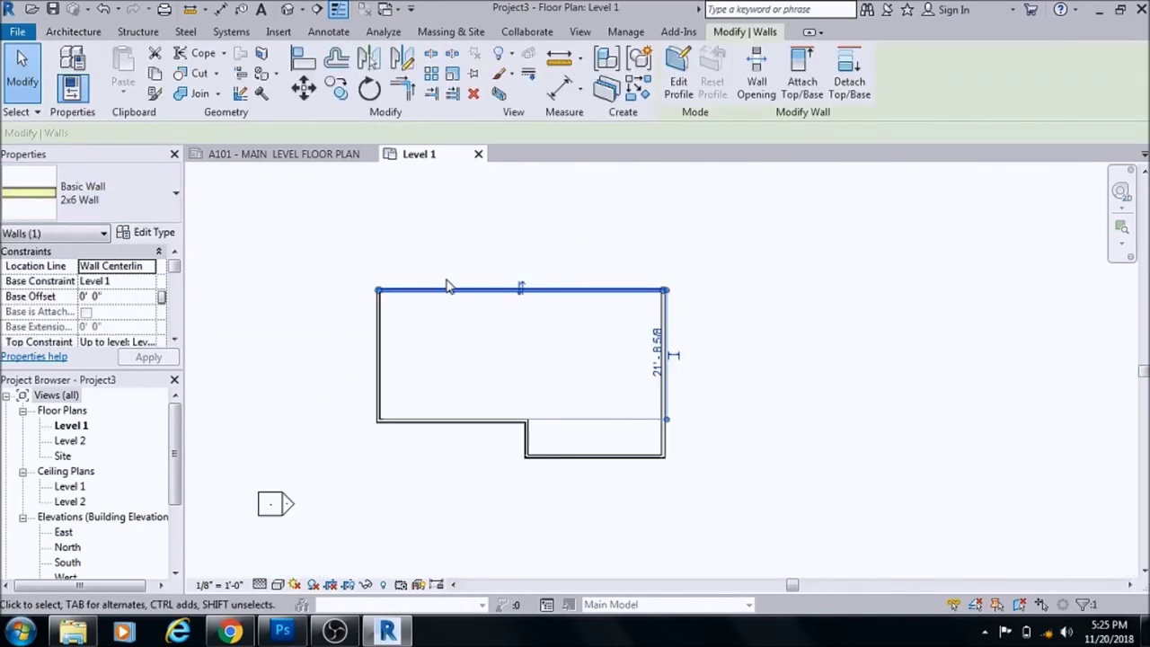
scroll(523, 352, up, 1)
scroll(523, 351, down, 4)
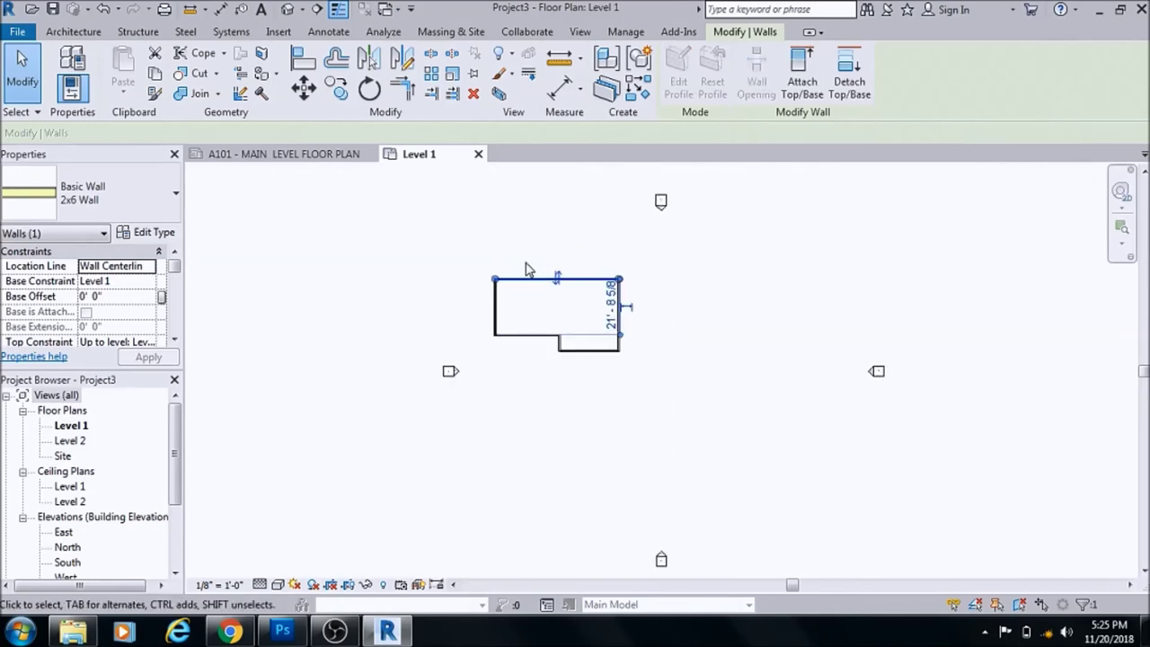
scroll(526, 269, up, 3)
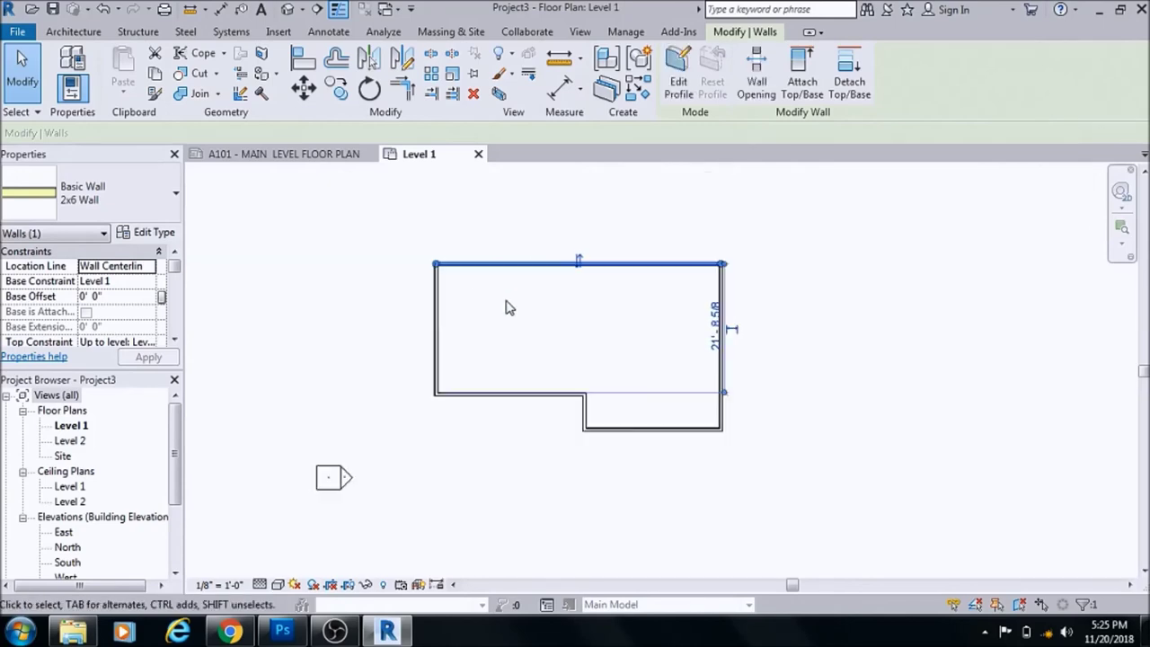
click(819, 322)
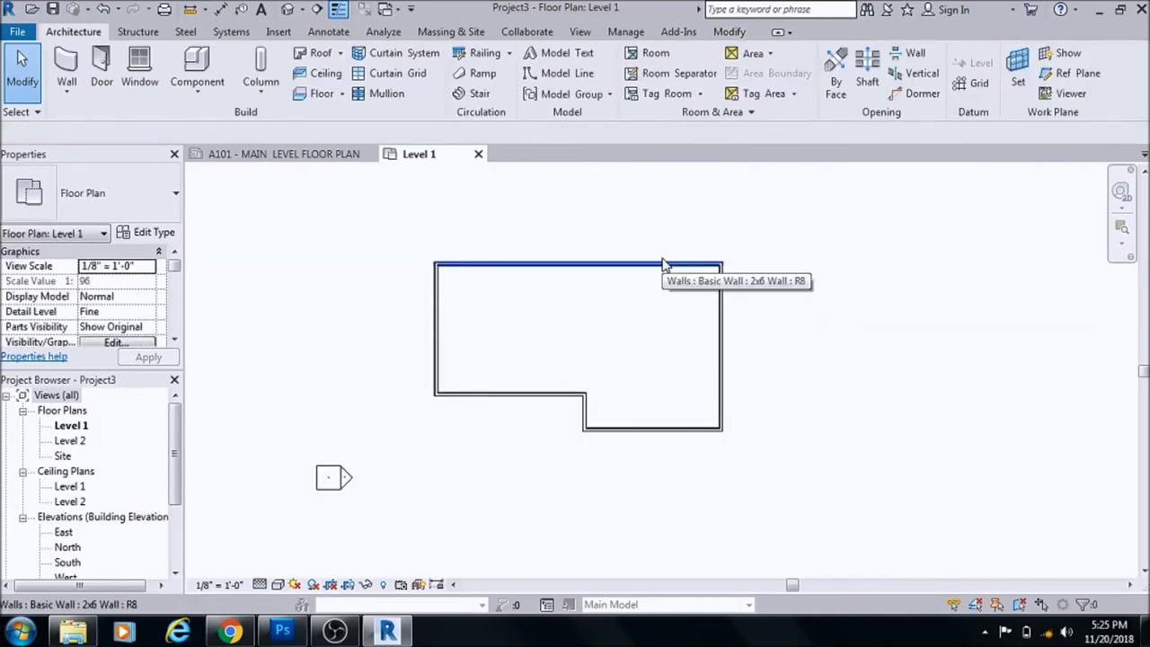